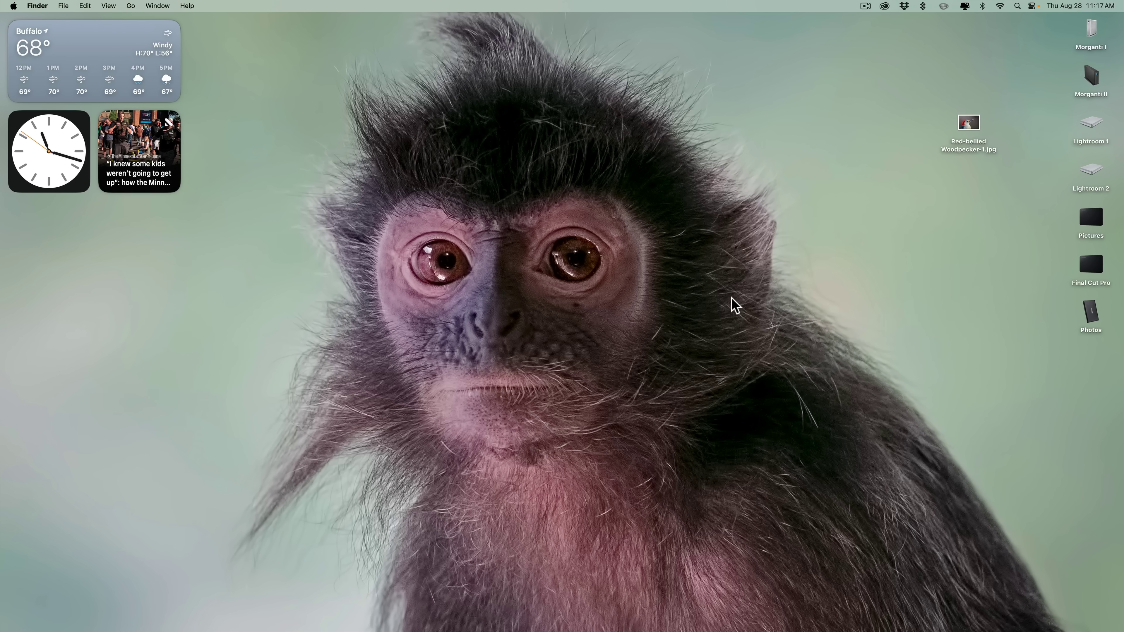
Step: View Red-bellied Woodpecker-1.jpg in Preview, move its window to the centre, then close it
{"action": "left_click", "coordinate": [975, 125]}
{"action": "double_click", "coordinate": [974, 125]}
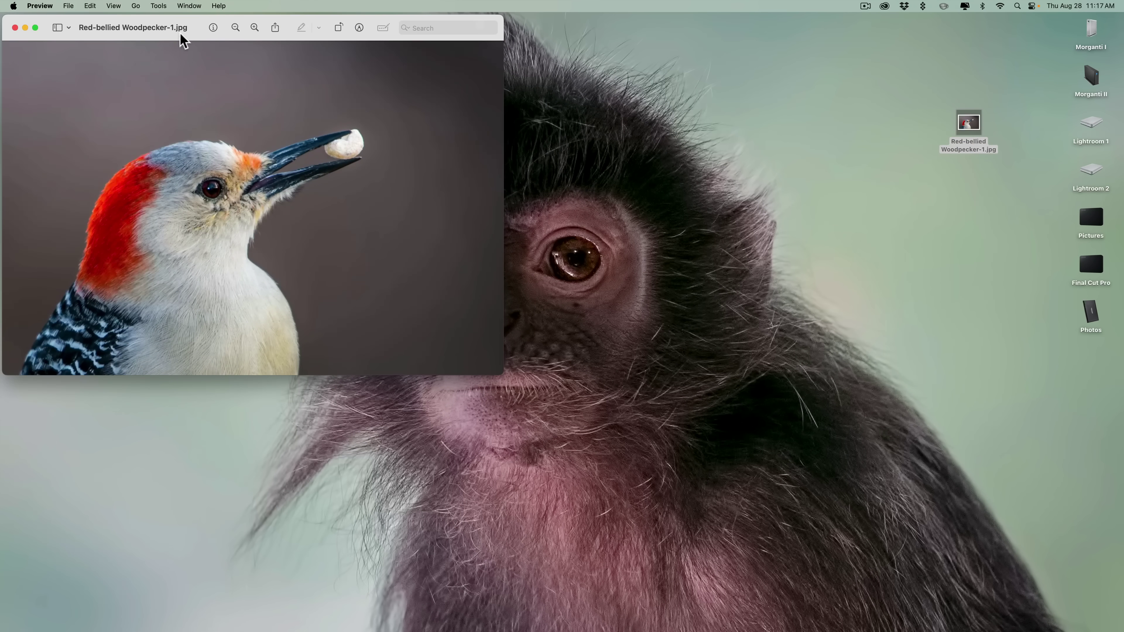
{"action": "left_click_drag", "start_coordinate": [182, 36], "coordinate": [477, 100]}
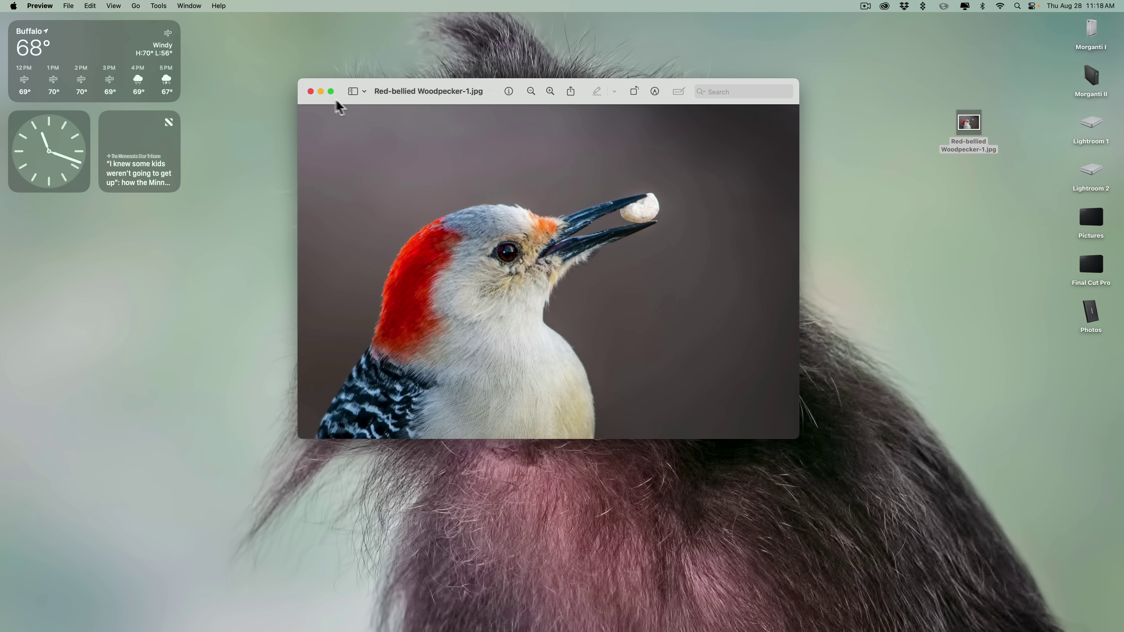
{"action": "left_click", "coordinate": [310, 91]}
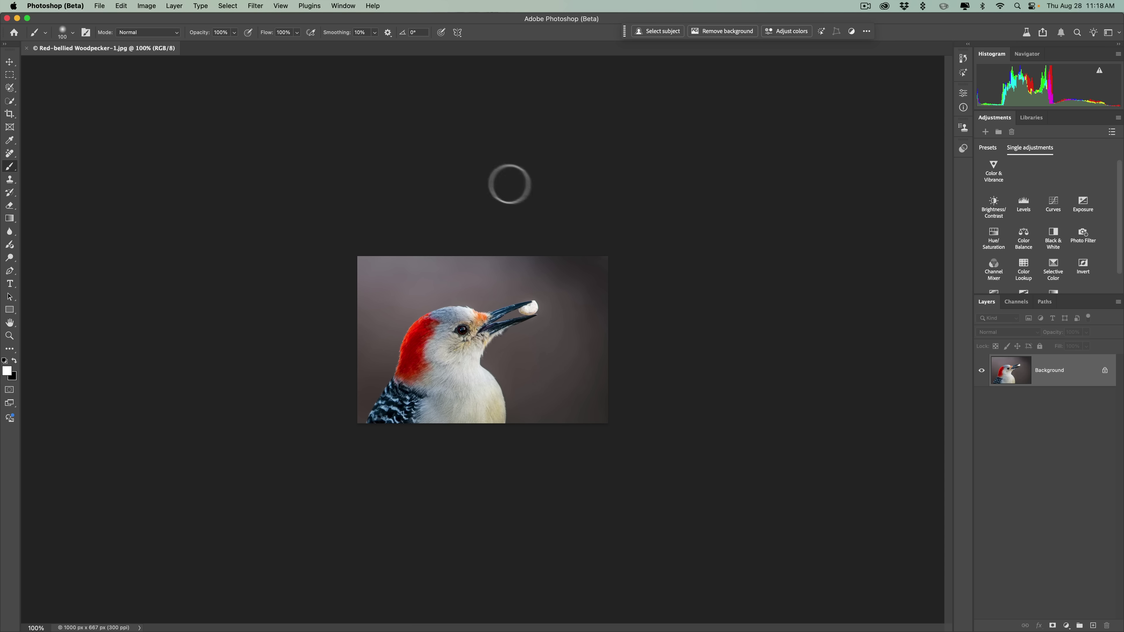
Step: Run Image > Generative Upscale at 4x to create a new 4000 x 2668 px document
{"action": "left_click", "coordinate": [147, 6]}
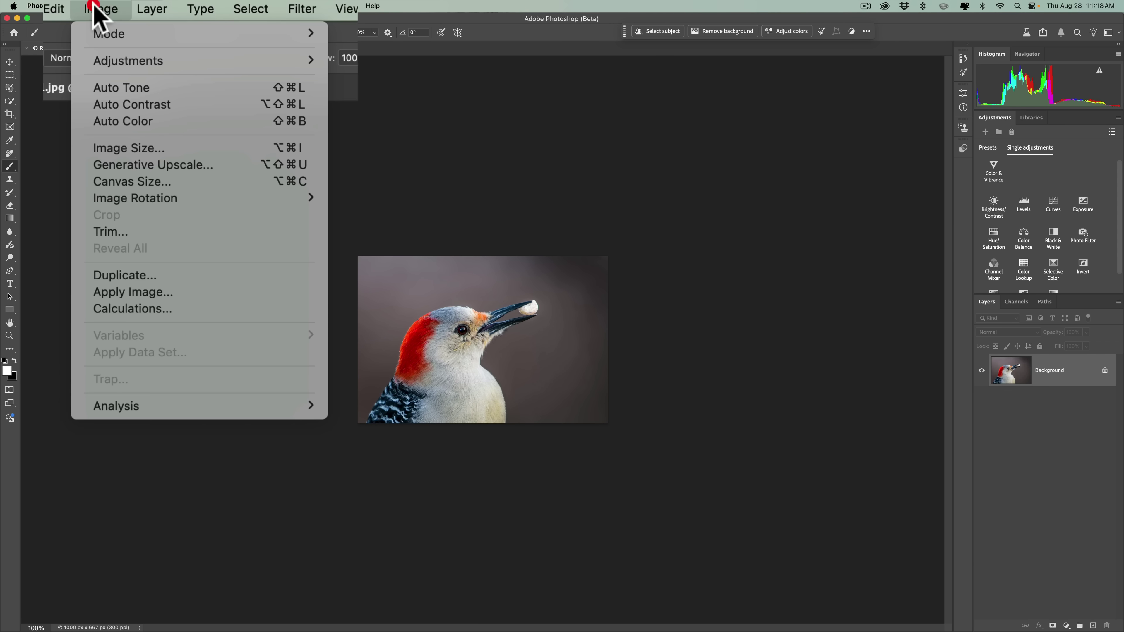
{"action": "left_click", "coordinate": [130, 164]}
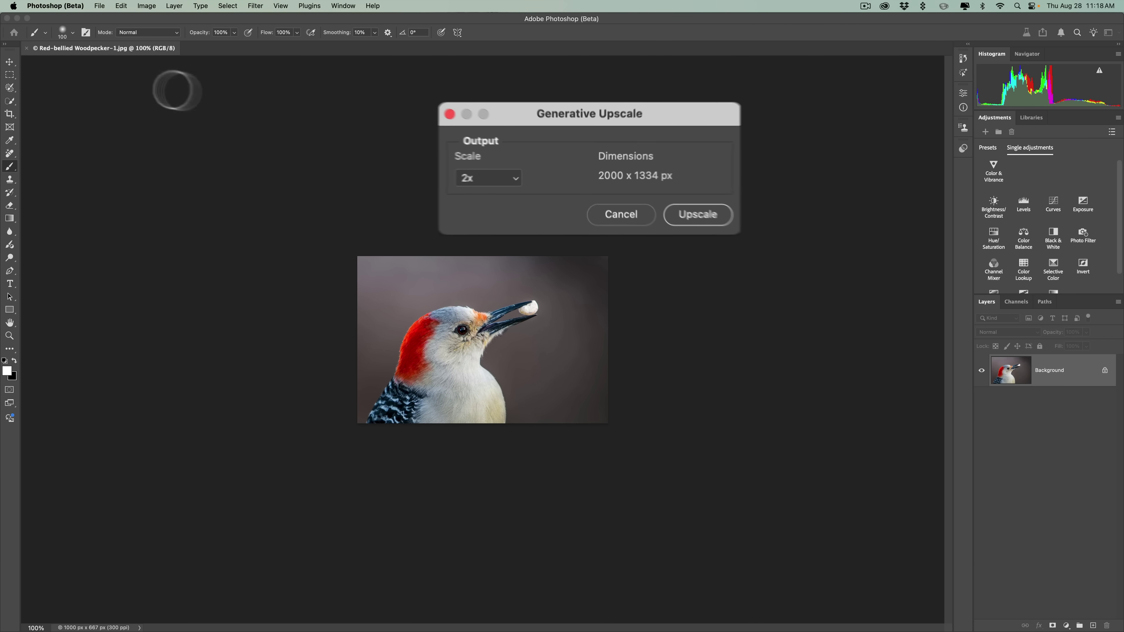
{"action": "left_click", "coordinate": [501, 182]}
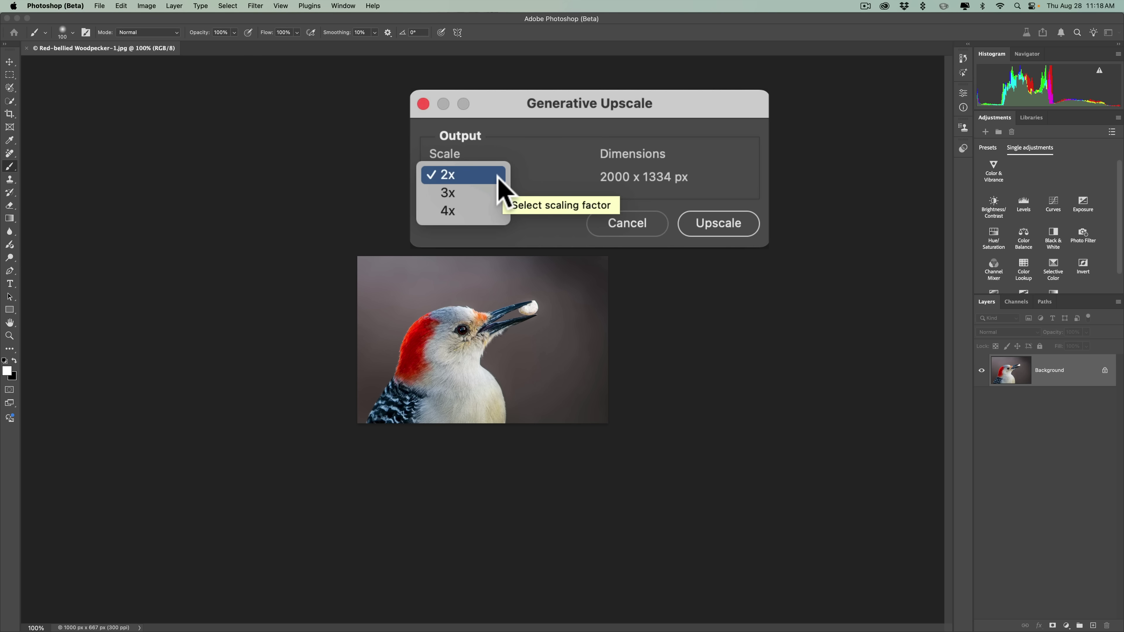
{"action": "left_click", "coordinate": [489, 213]}
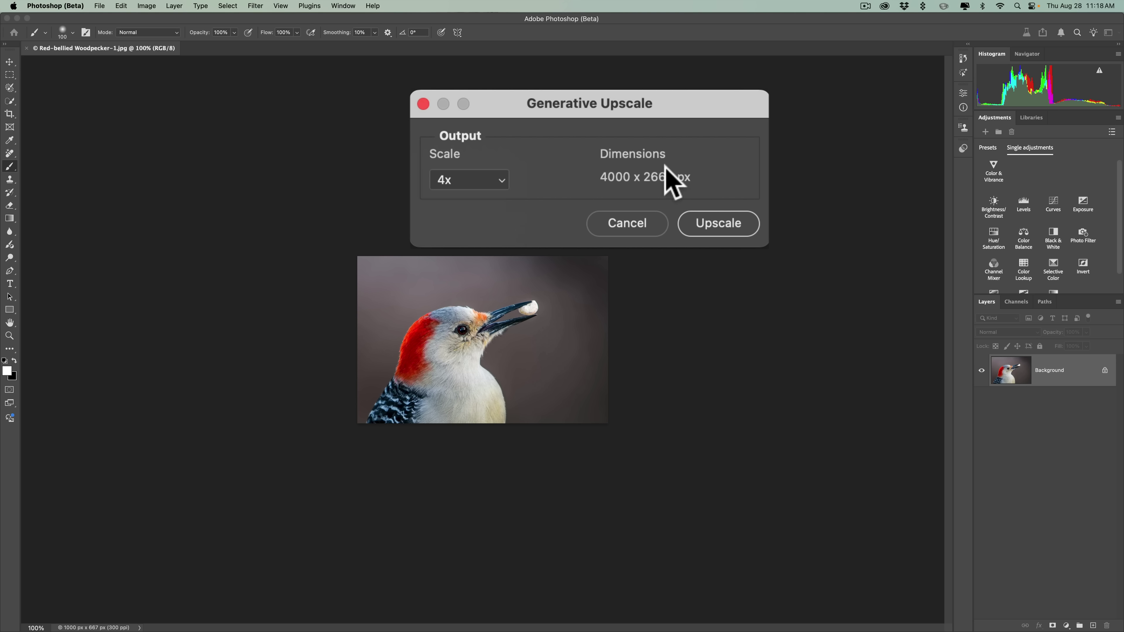
{"action": "left_click", "coordinate": [490, 178]}
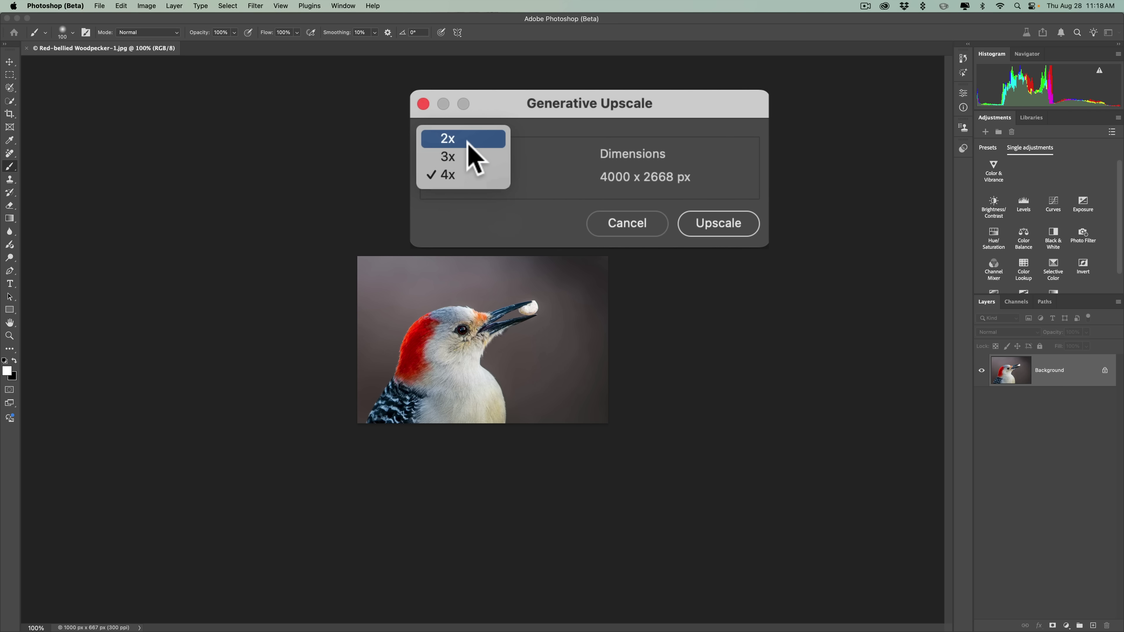
{"action": "left_click", "coordinate": [472, 180]}
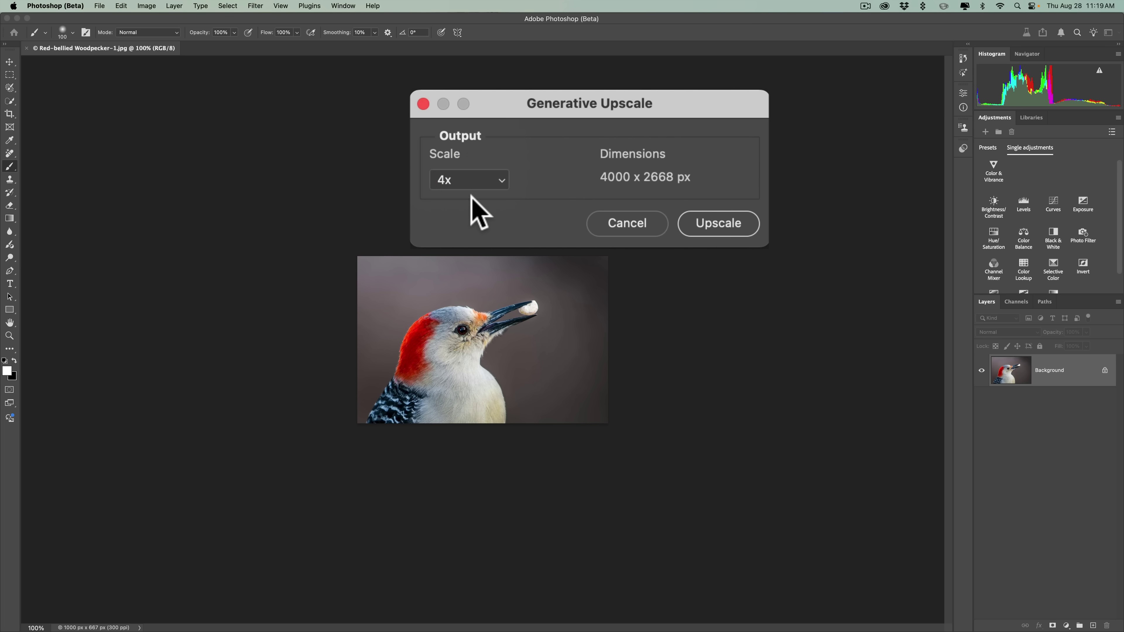
{"action": "left_click", "coordinate": [713, 224]}
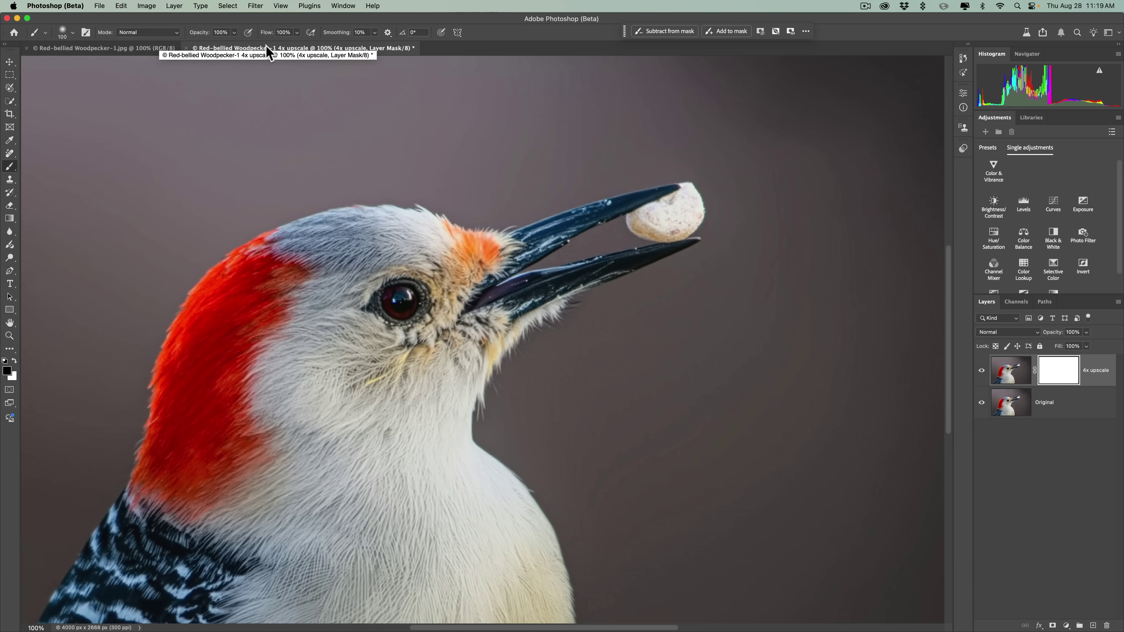
Step: Compare with the original small photo, then return to the 4x upscale document
{"action": "left_click", "coordinate": [94, 45]}
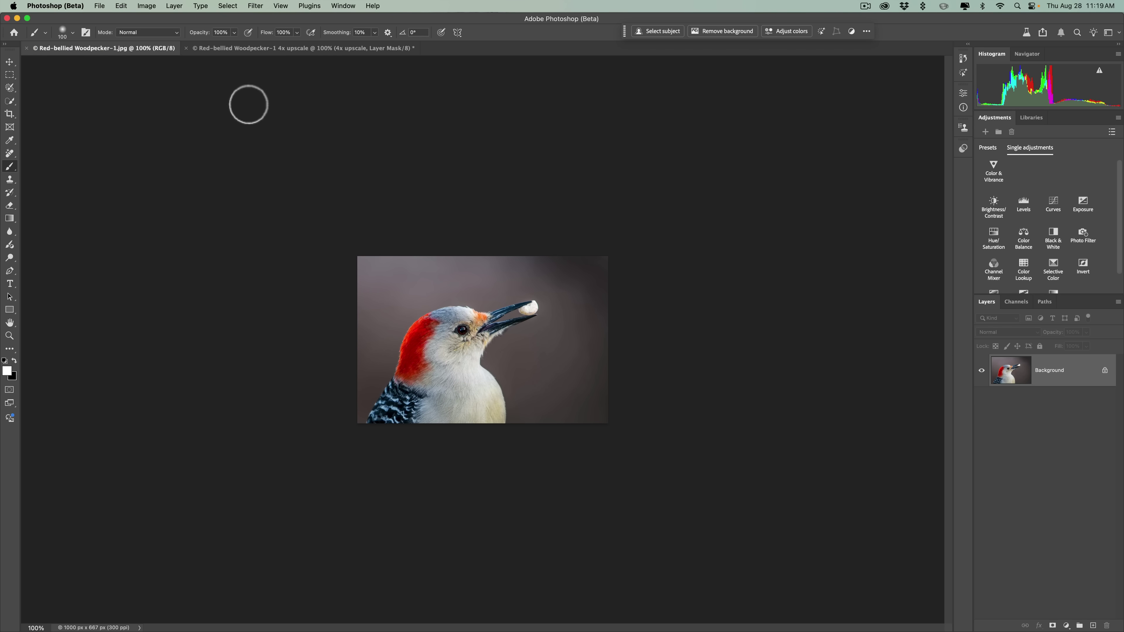
{"action": "left_click", "coordinate": [268, 48]}
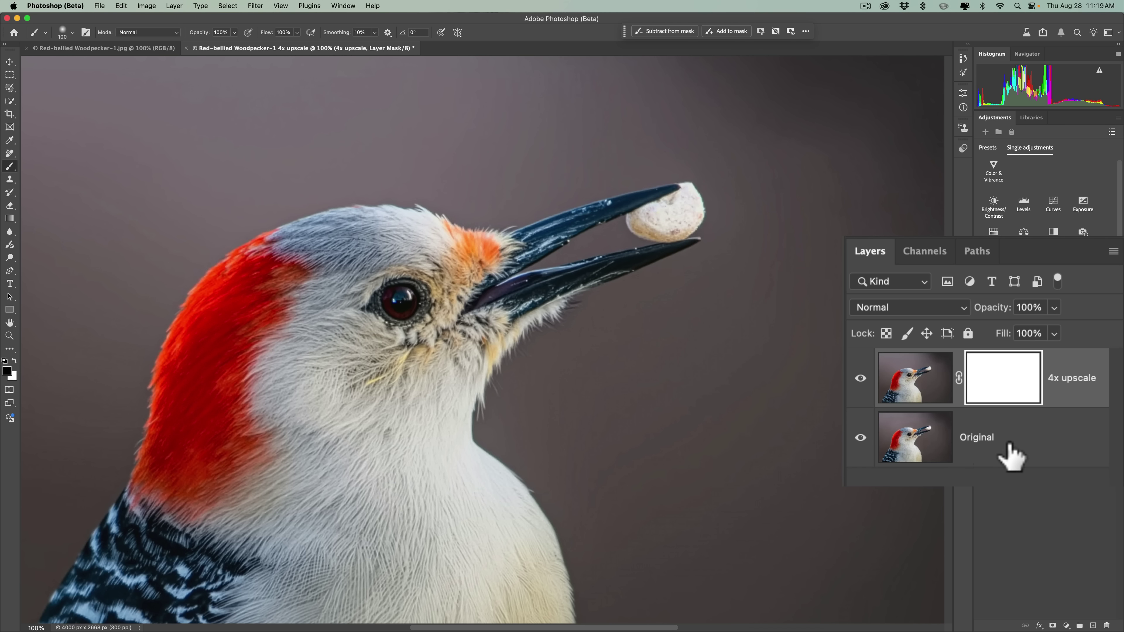
{"action": "left_click", "coordinate": [860, 379]}
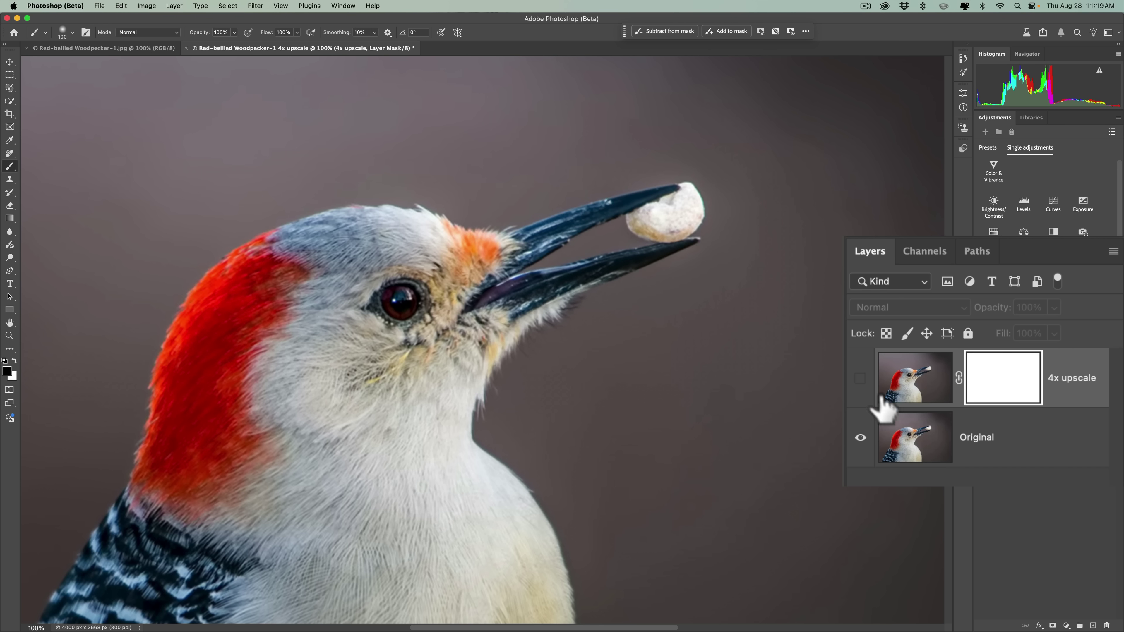
{"action": "left_click", "coordinate": [859, 379]}
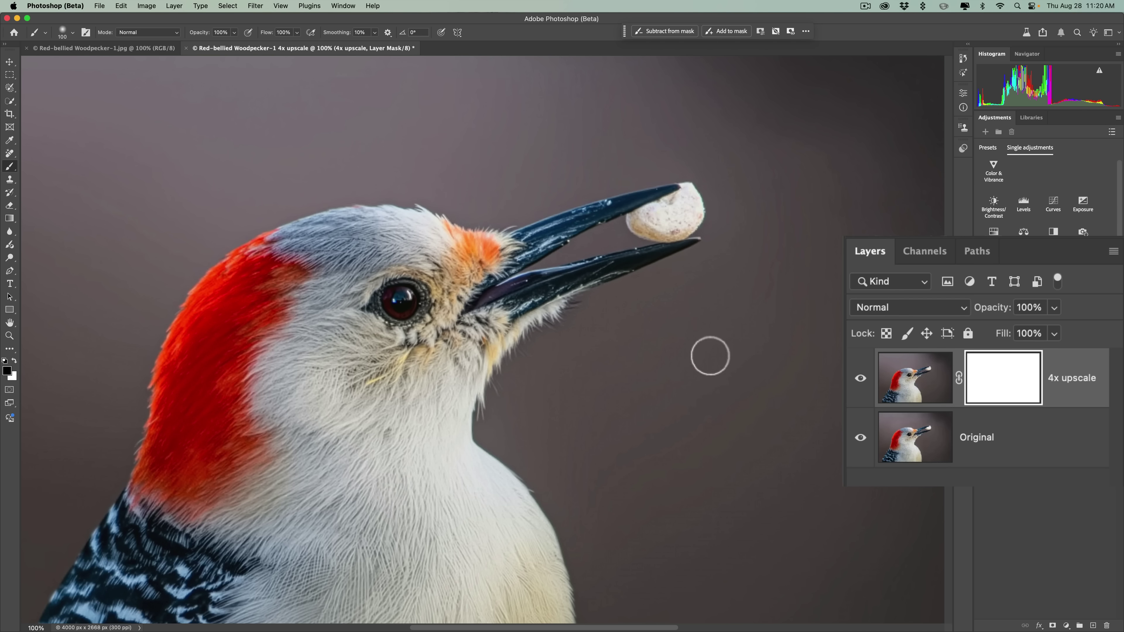
{"action": "left_click", "coordinate": [861, 378]}
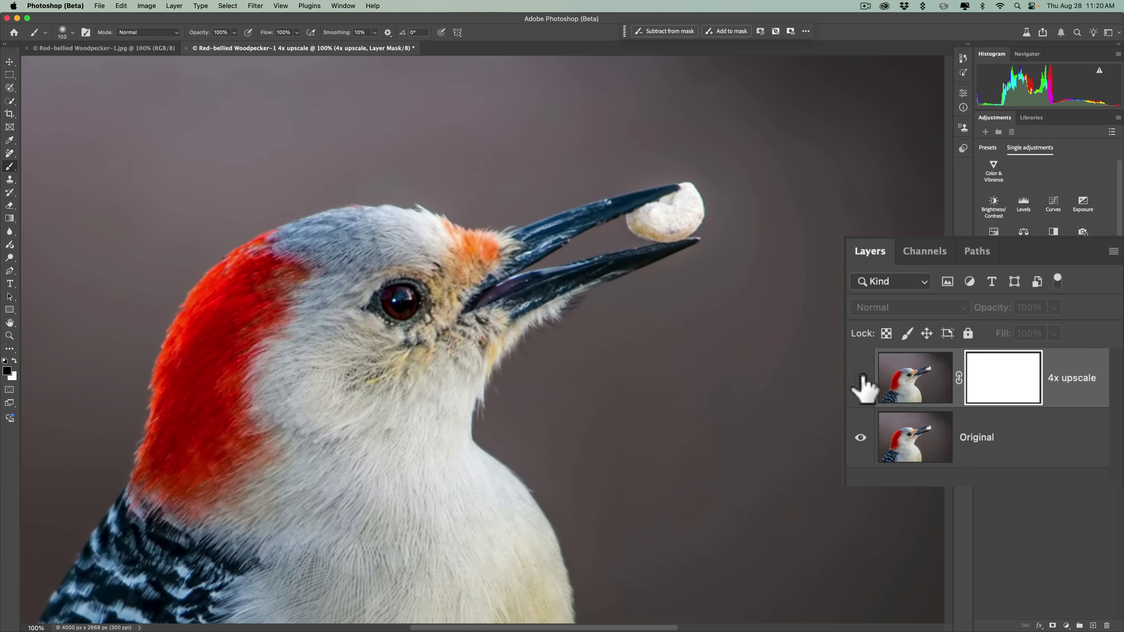
{"action": "left_click", "coordinate": [861, 378]}
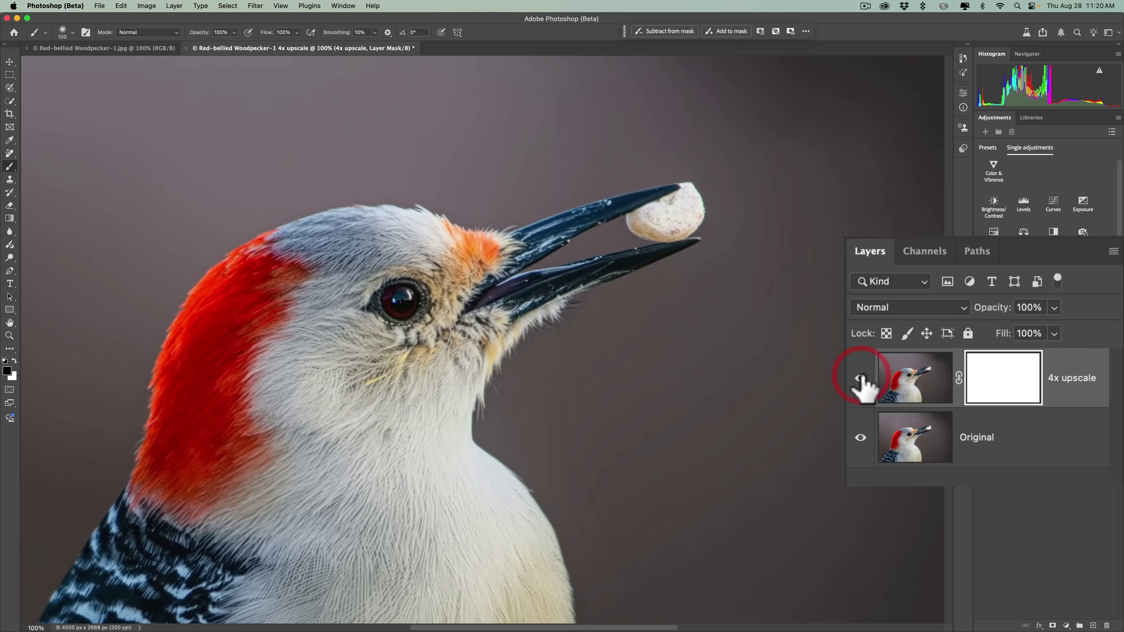
{"action": "left_click", "coordinate": [861, 379]}
{"action": "left_click", "coordinate": [861, 378]}
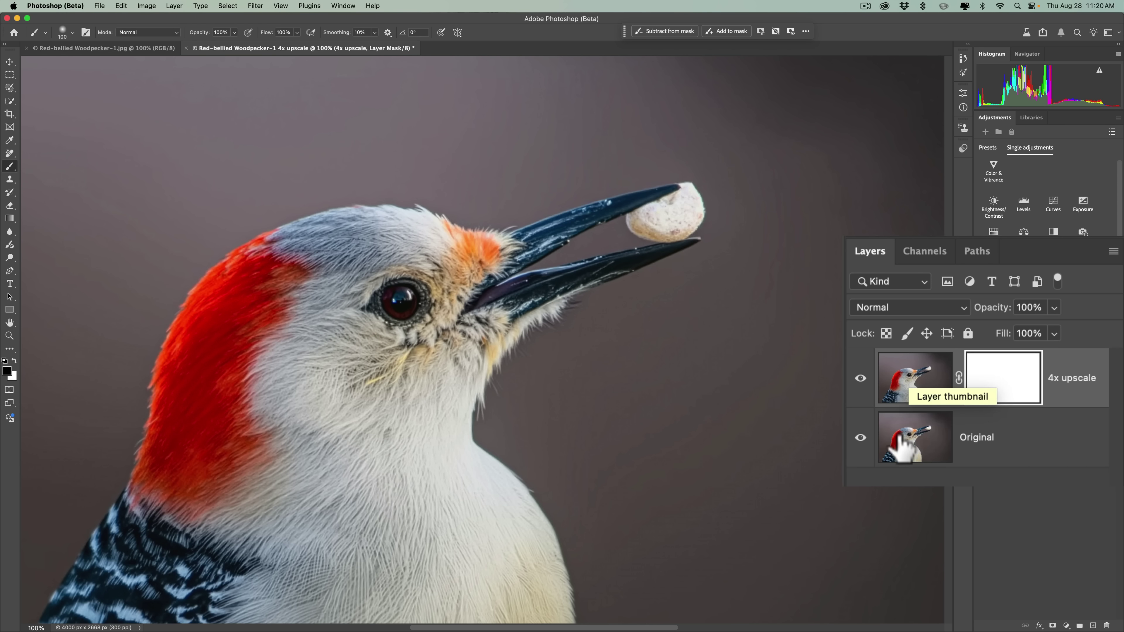
{"action": "left_click", "coordinate": [860, 380]}
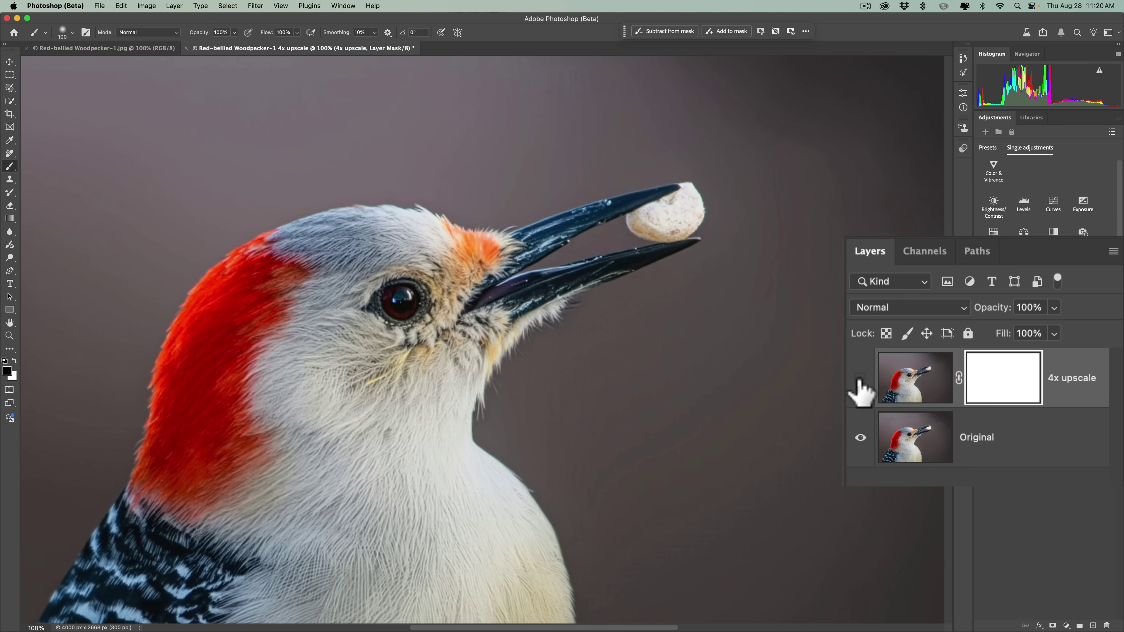
{"action": "left_click", "coordinate": [859, 379]}
{"action": "left_click", "coordinate": [859, 379]}
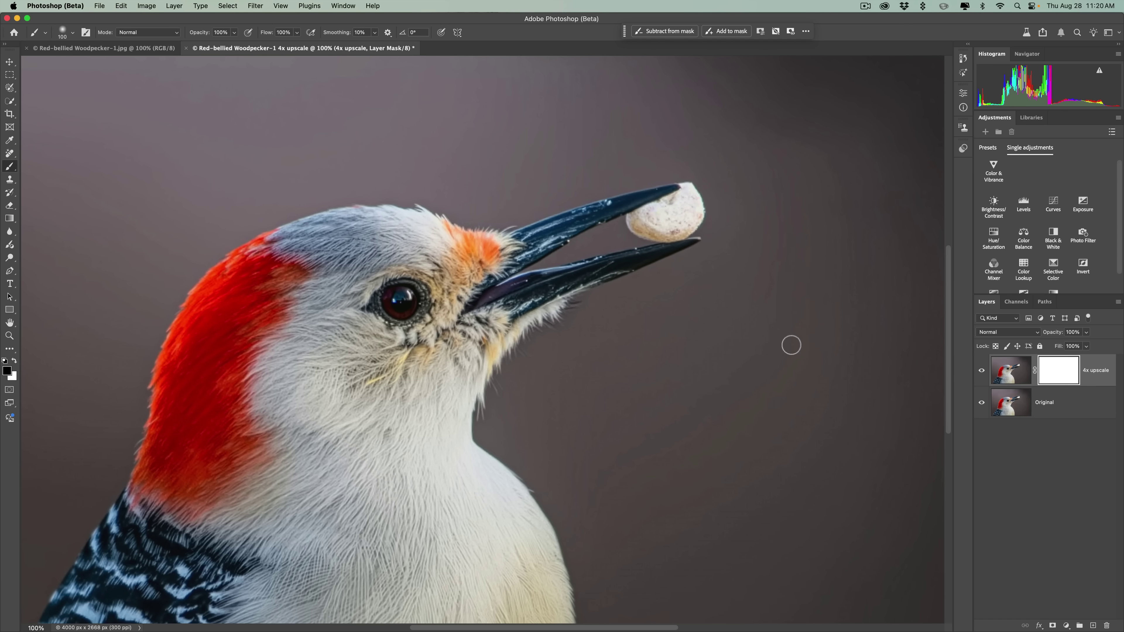
Step: Enlarge the brush to 800 px, test-paint black on the upscale layer's mask, then undo
{"action": "key", "text": "bracketright"}
{"action": "key", "text": "bracketright"}
{"action": "key", "text": "bracketright"}
{"action": "key", "text": "bracketright"}
{"action": "key", "text": "bracketright"}
{"action": "key", "text": "bracketright"}
{"action": "key", "text": "bracketright"}
{"action": "key", "text": "bracketright"}
{"action": "key", "text": "bracketright"}
{"action": "key", "text": "bracketright"}
{"action": "key", "text": "bracketright"}
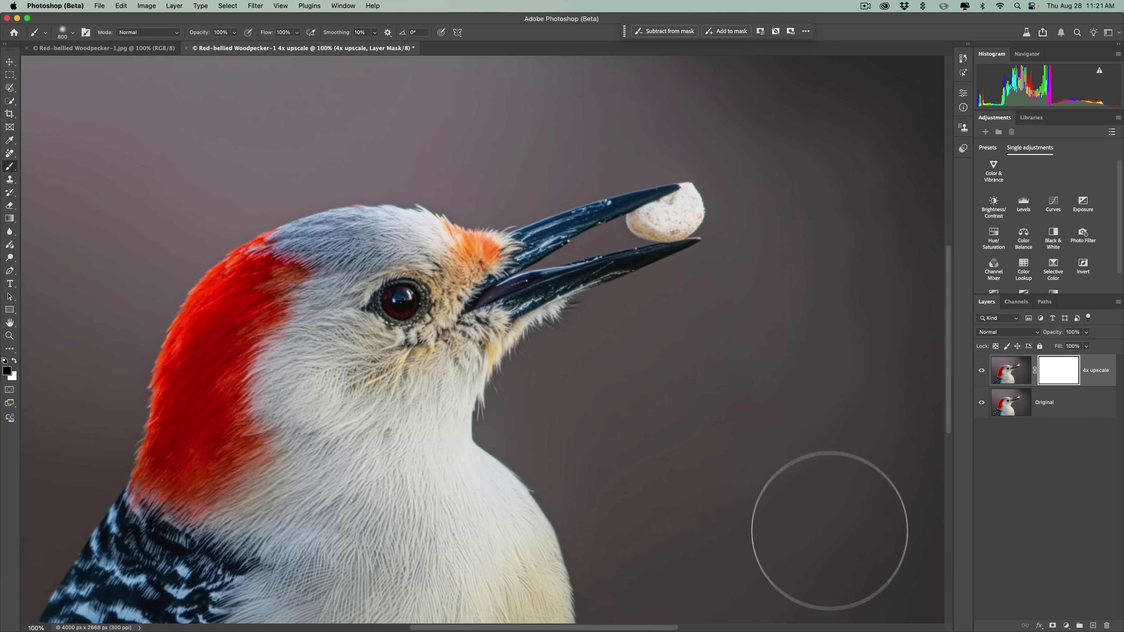
{"action": "left_click_drag", "start_coordinate": [838, 229], "coordinate": [856, 489]}
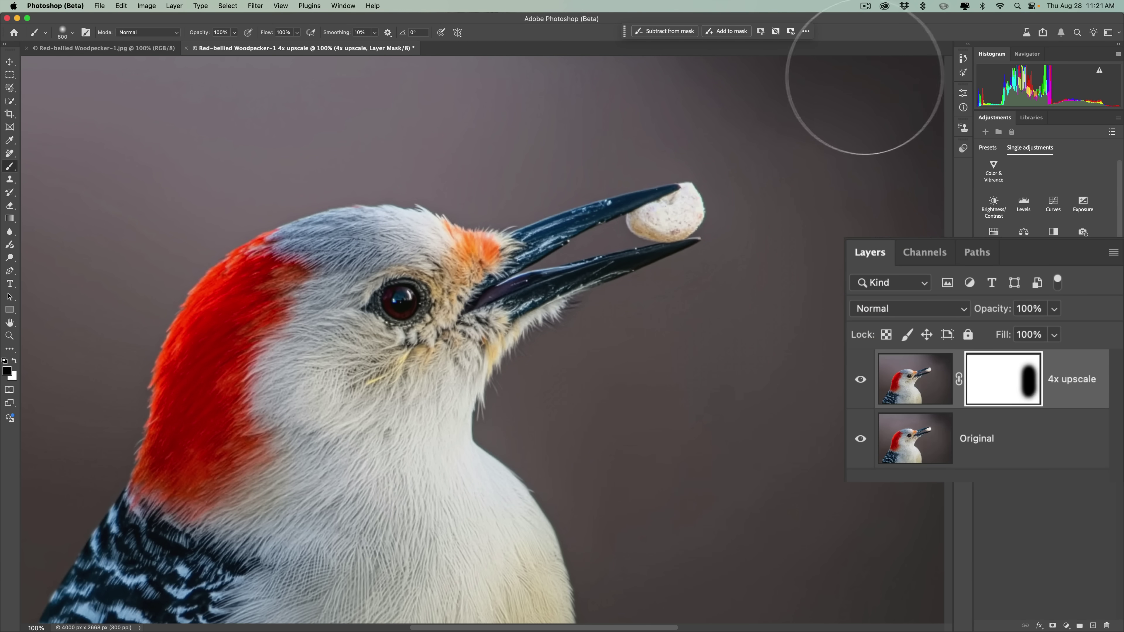
{"action": "mouse_move", "coordinate": [847, 82]}
{"action": "left_mouse_down"}
{"action": "mouse_move", "coordinate": [627, 75]}
{"action": "mouse_move", "coordinate": [802, 88]}
{"action": "mouse_move", "coordinate": [477, 112]}
{"action": "mouse_move", "coordinate": [490, 99]}
{"action": "left_mouse_up"}
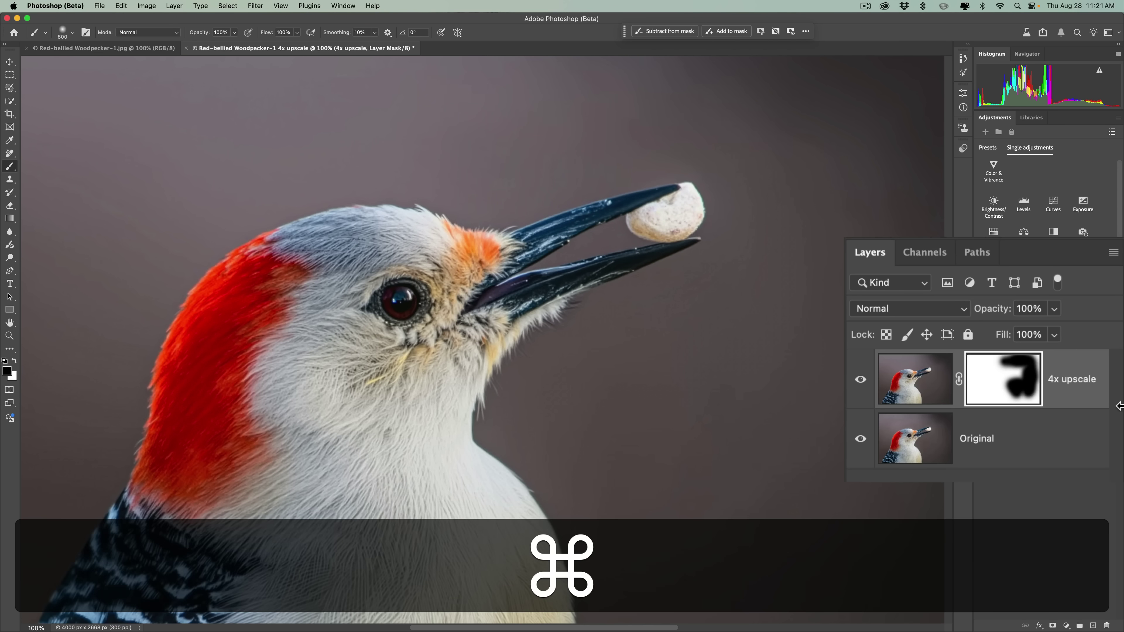
{"action": "key", "text": "super+z"}
{"action": "key", "text": "super+z"}
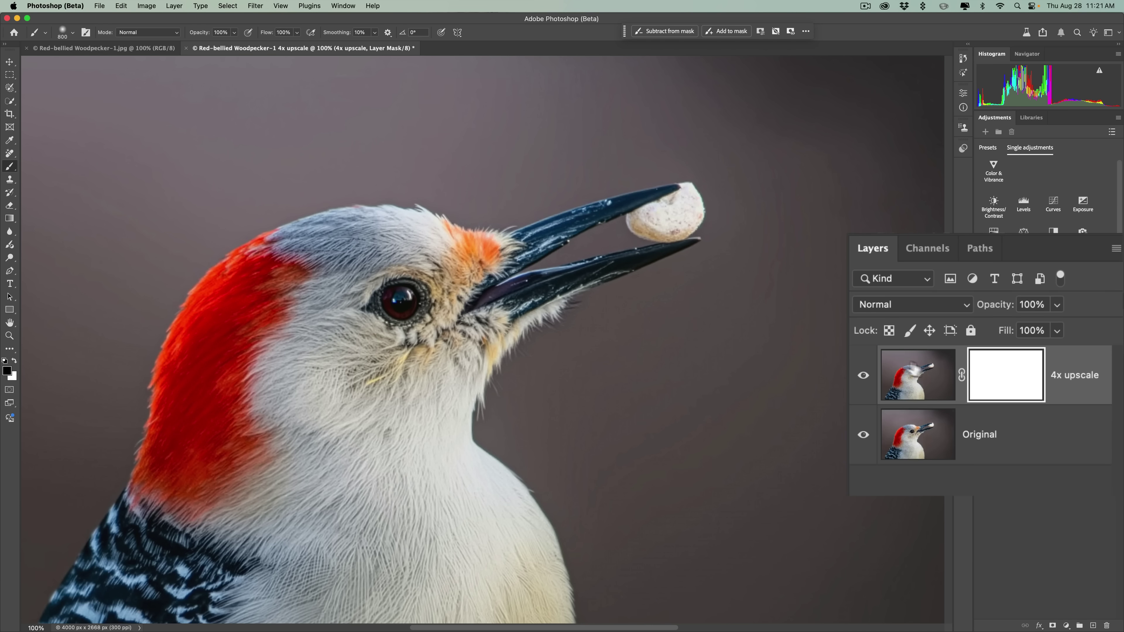
Step: Toggle the 4x upscale layer's visibility, then target its image thumbnail instead of its mask
{"action": "left_click", "coordinate": [864, 380]}
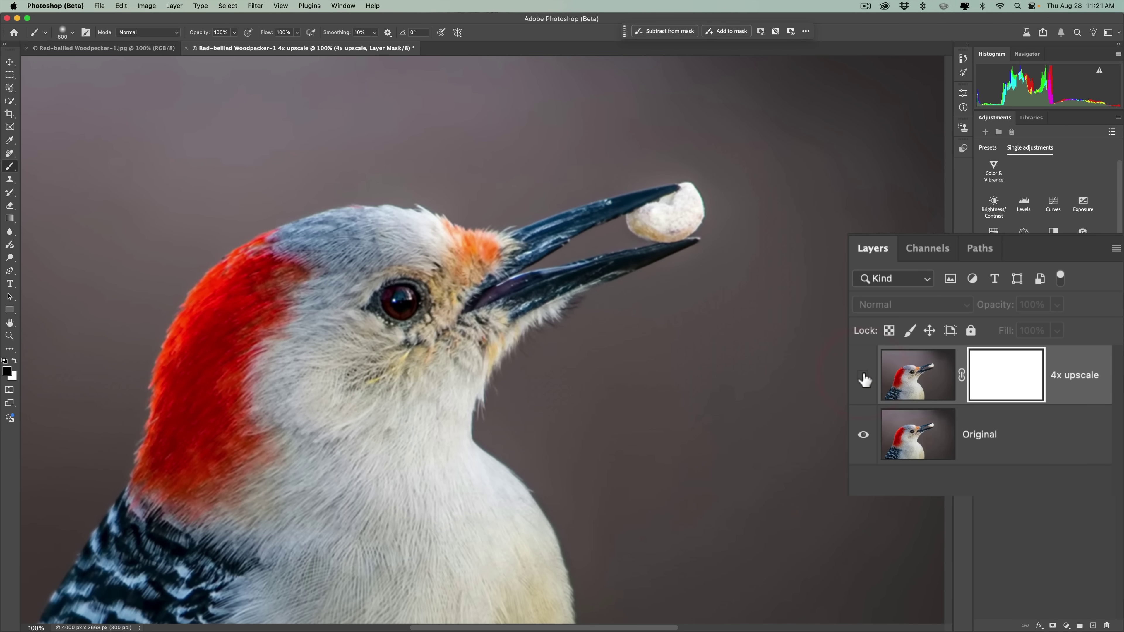
{"action": "left_click", "coordinate": [865, 379]}
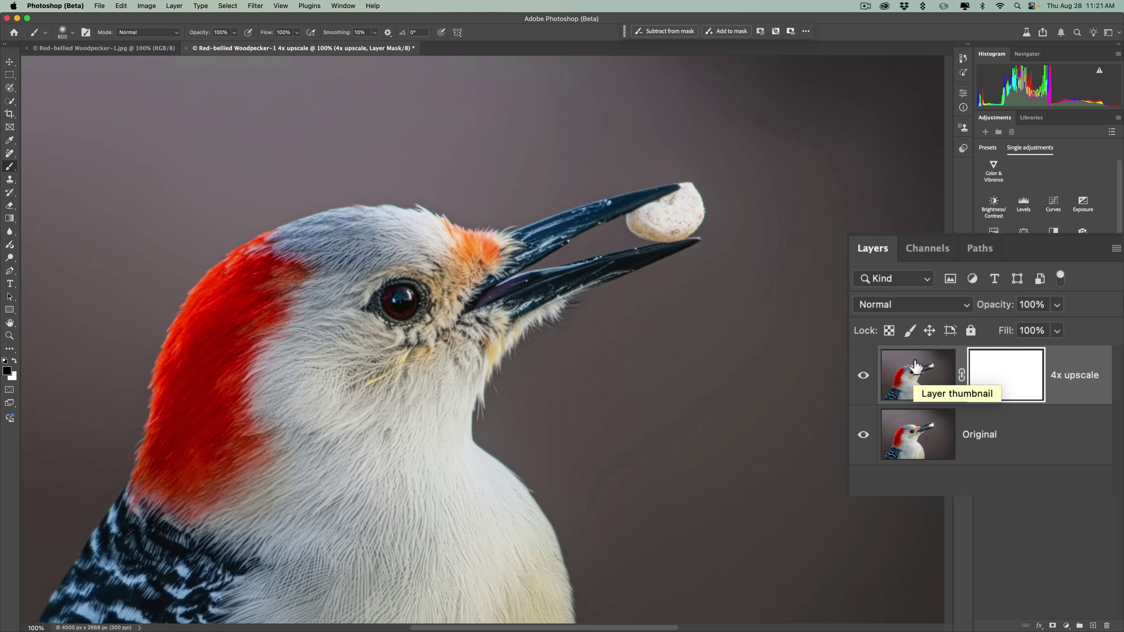
{"action": "left_click", "coordinate": [916, 383]}
{"action": "left_click", "coordinate": [985, 371]}
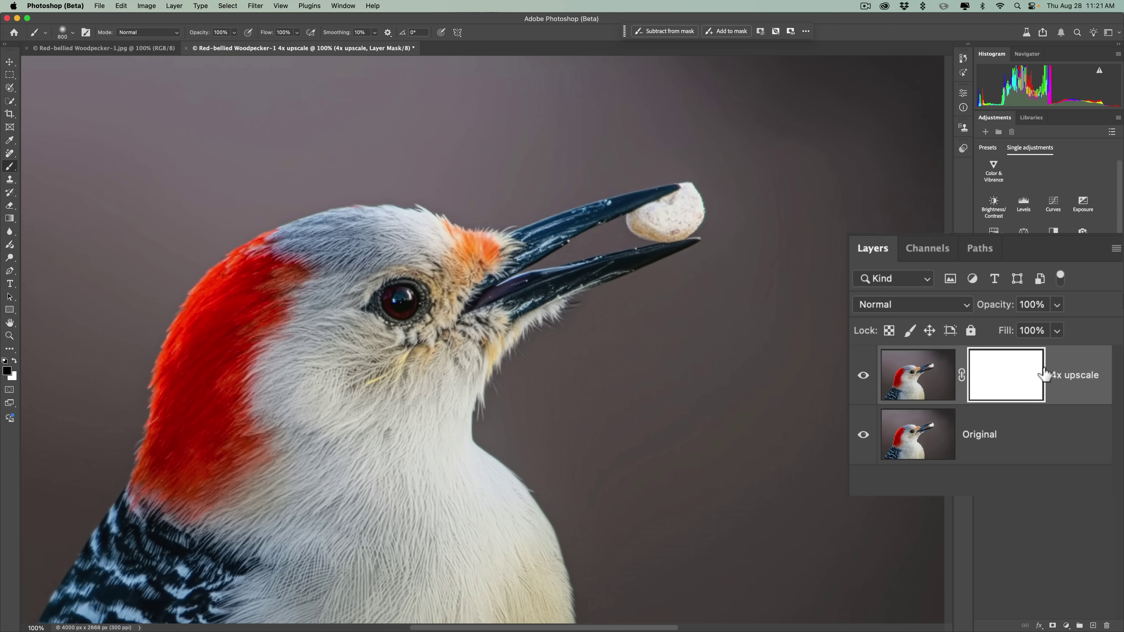
{"action": "left_click", "coordinate": [911, 367]}
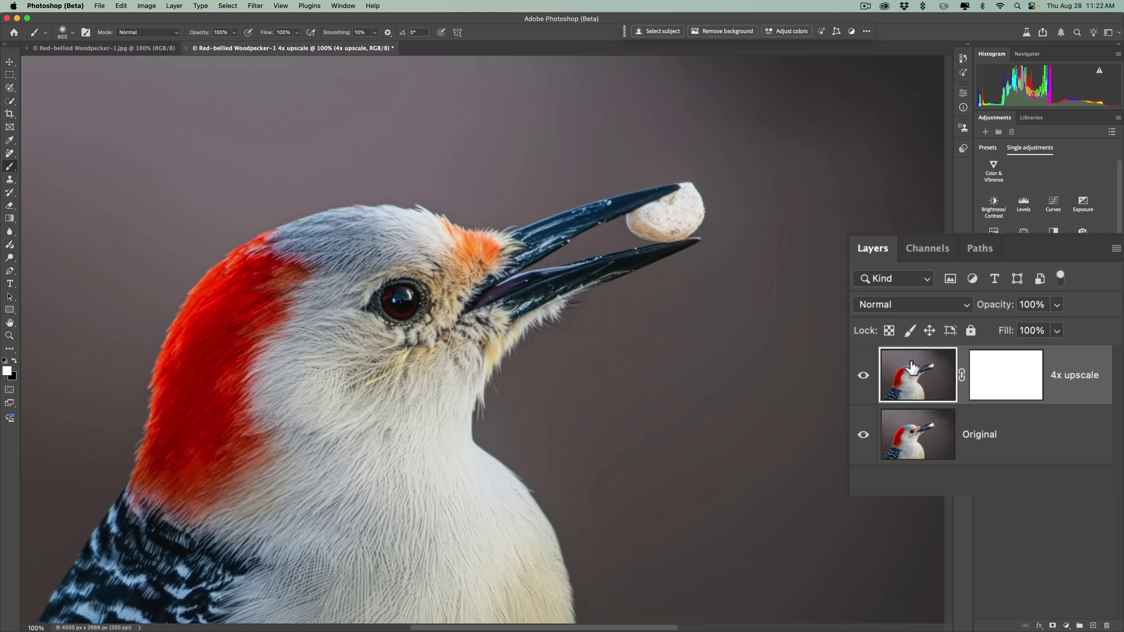
Step: Apply Remove Background to the 4x upscale layer, replacing its old mask with a bird silhouette
{"action": "left_click", "coordinate": [712, 32]}
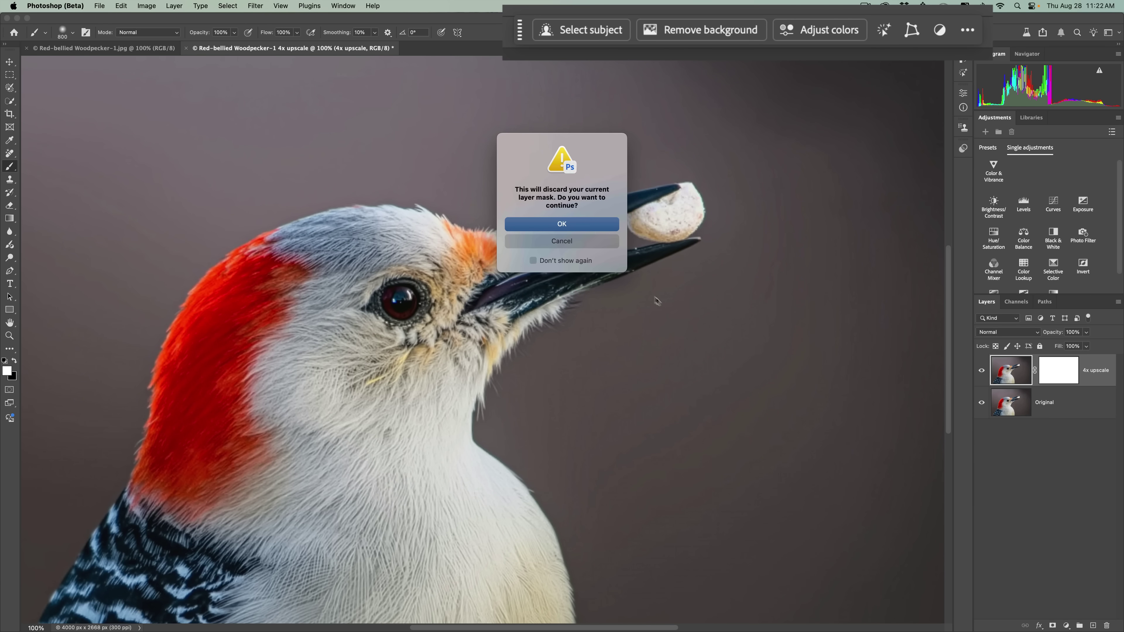
{"action": "left_click", "coordinate": [559, 224]}
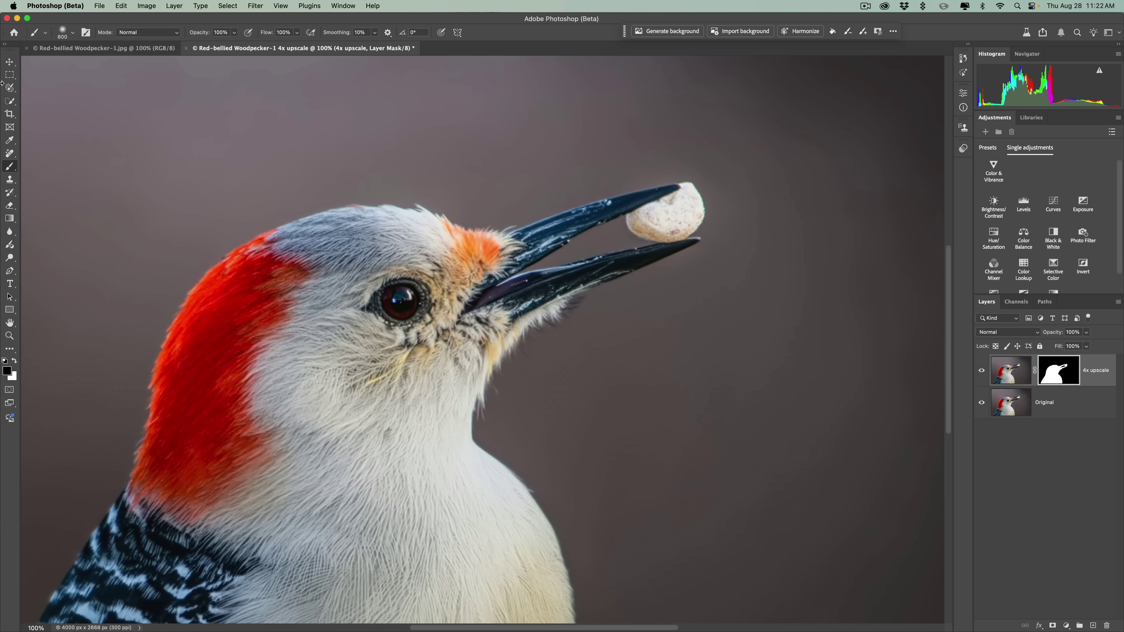
{"action": "left_click", "coordinate": [9, 63]}
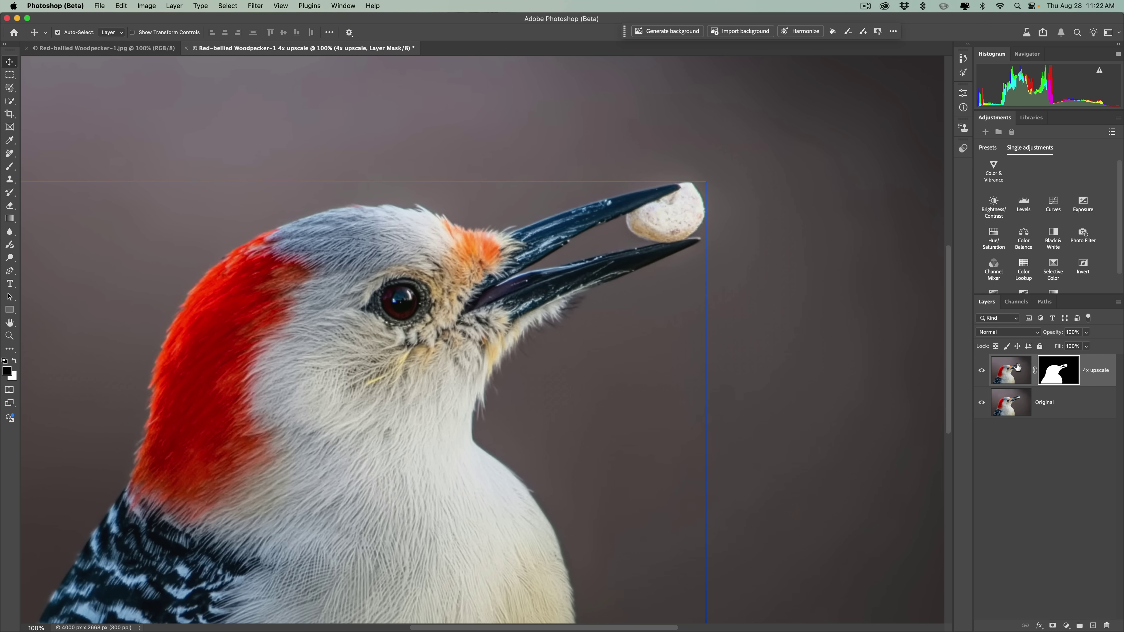
Step: Revert through History to the state before the background removal
{"action": "left_click", "coordinate": [962, 58]}
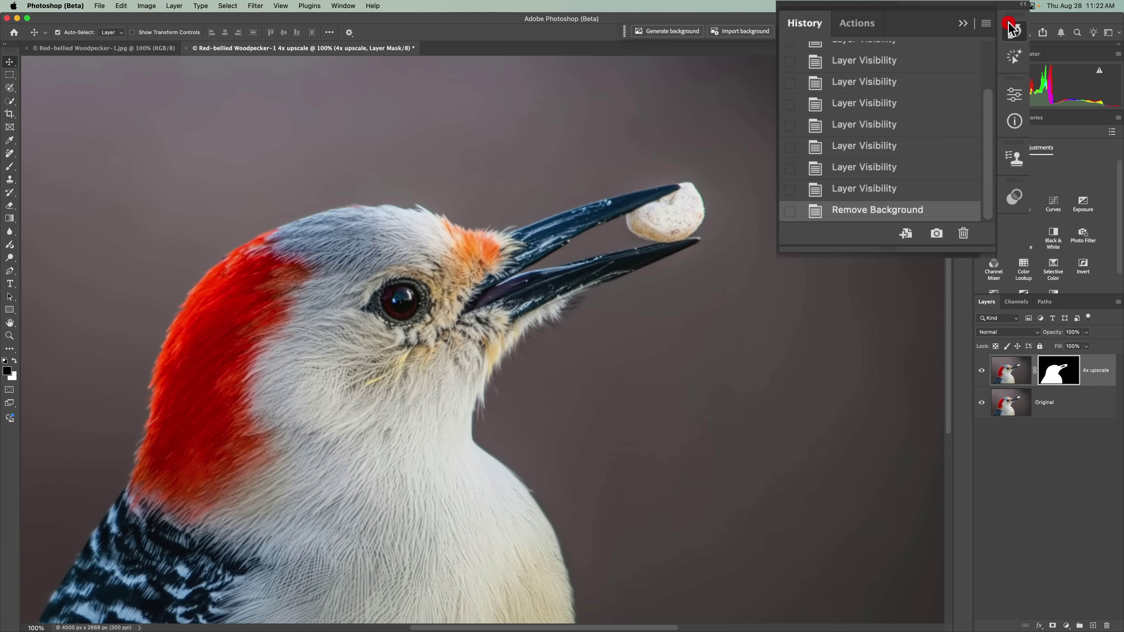
{"action": "scroll", "coordinate": [934, 76], "scroll_direction": "up", "scroll_amount": 5}
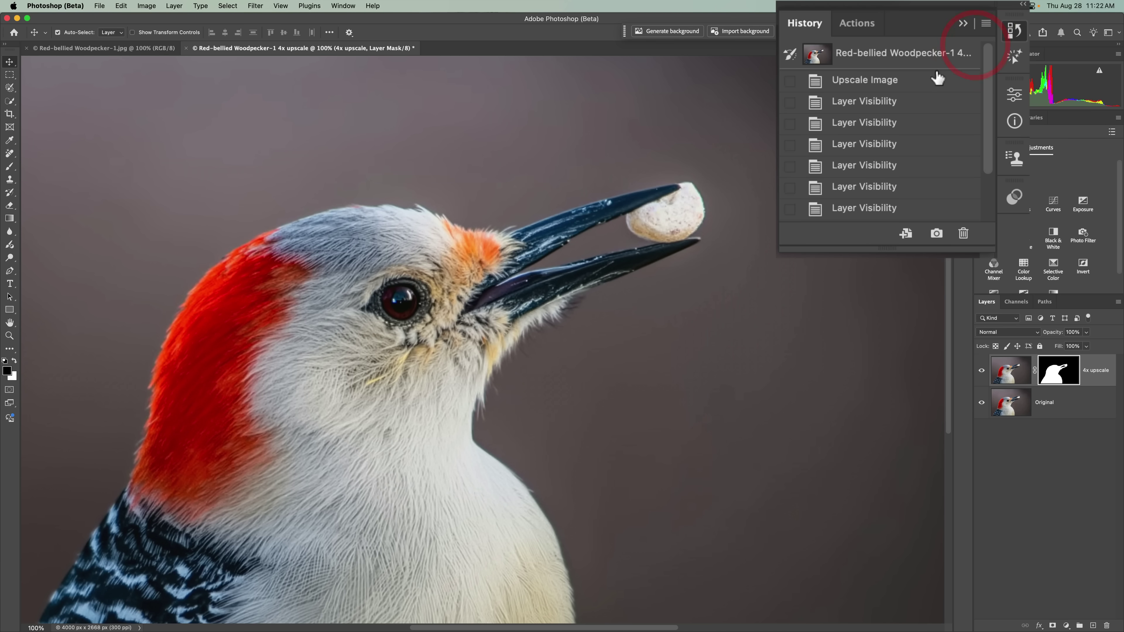
{"action": "left_click", "coordinate": [867, 83]}
{"action": "left_click", "coordinate": [883, 101]}
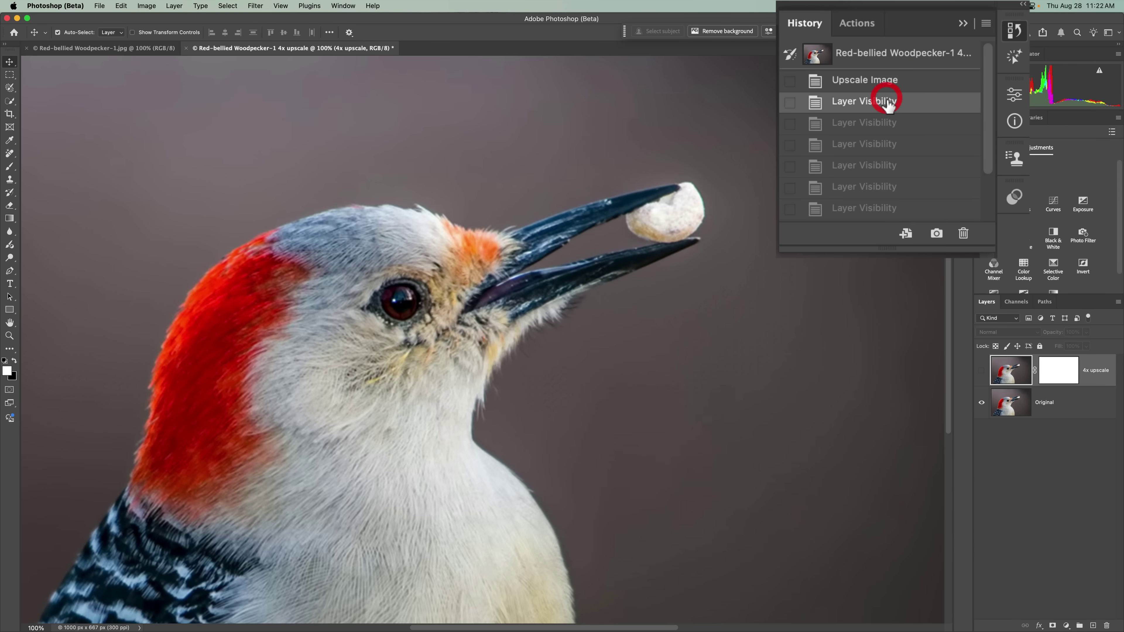
{"action": "left_click", "coordinate": [938, 50]}
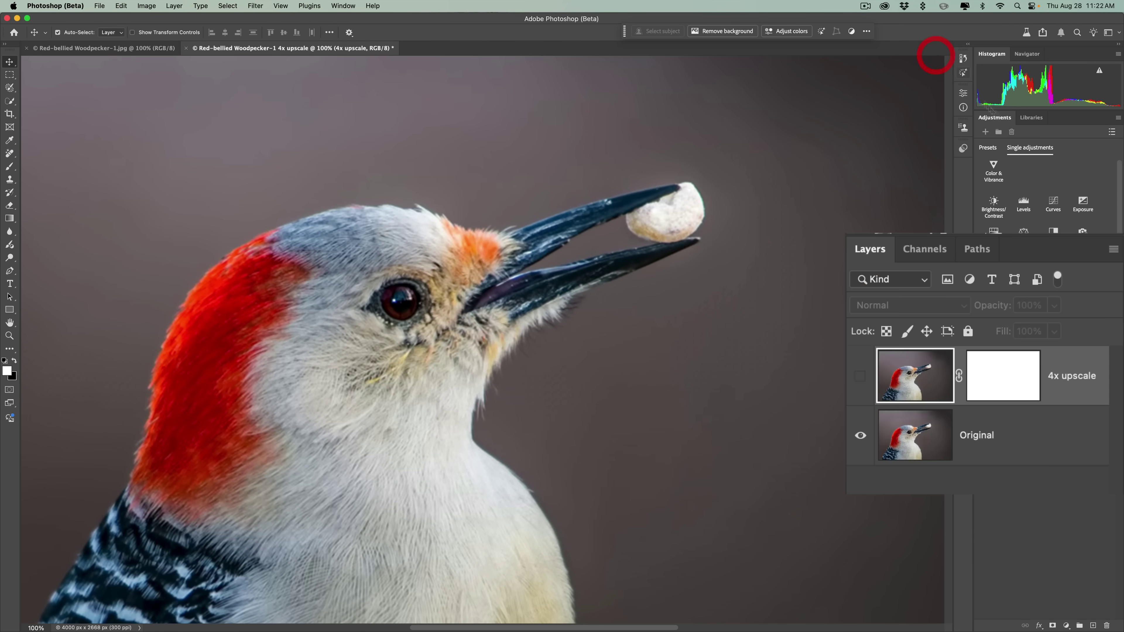
Step: Show the 4x upscale layer again and target its pixels rather than its mask
{"action": "left_click", "coordinate": [859, 376]}
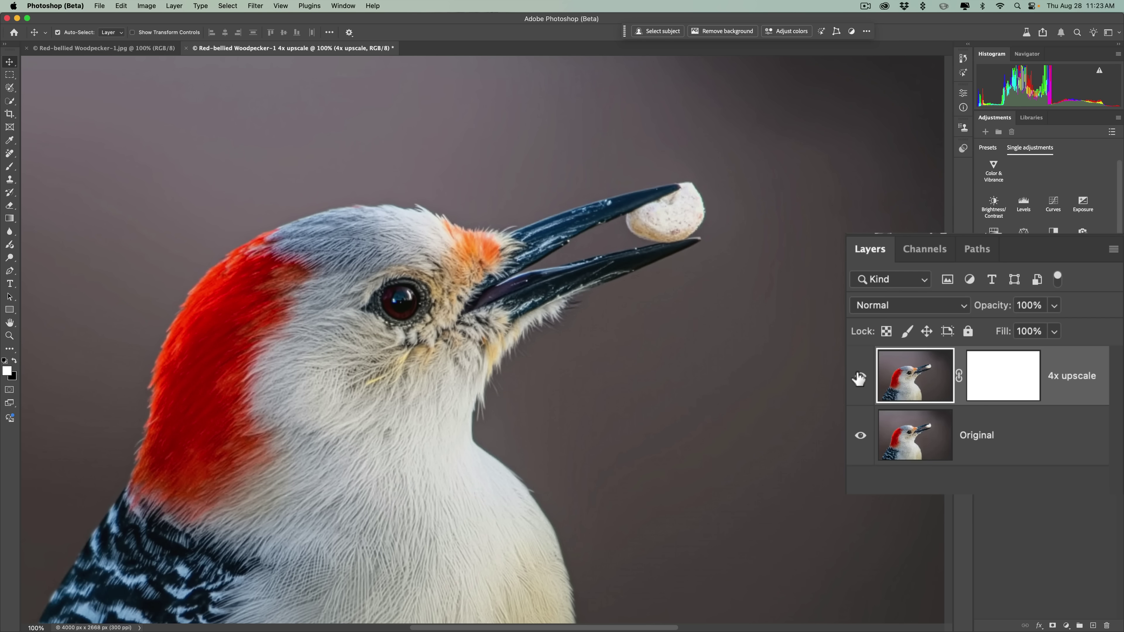
{"action": "left_click", "coordinate": [993, 378]}
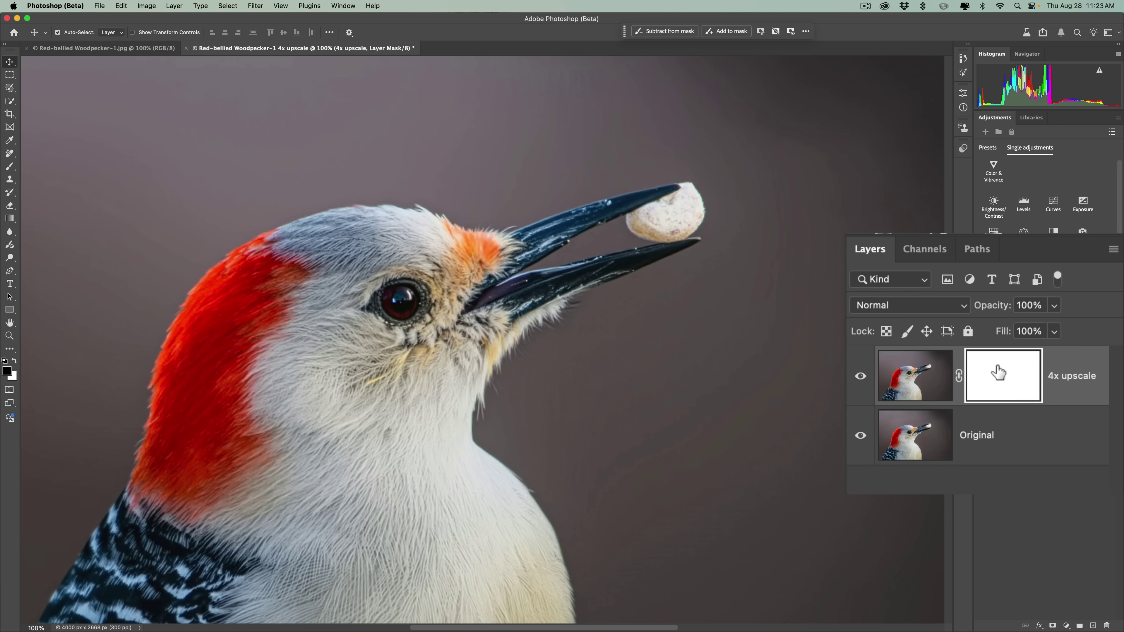
{"action": "left_click", "coordinate": [914, 375]}
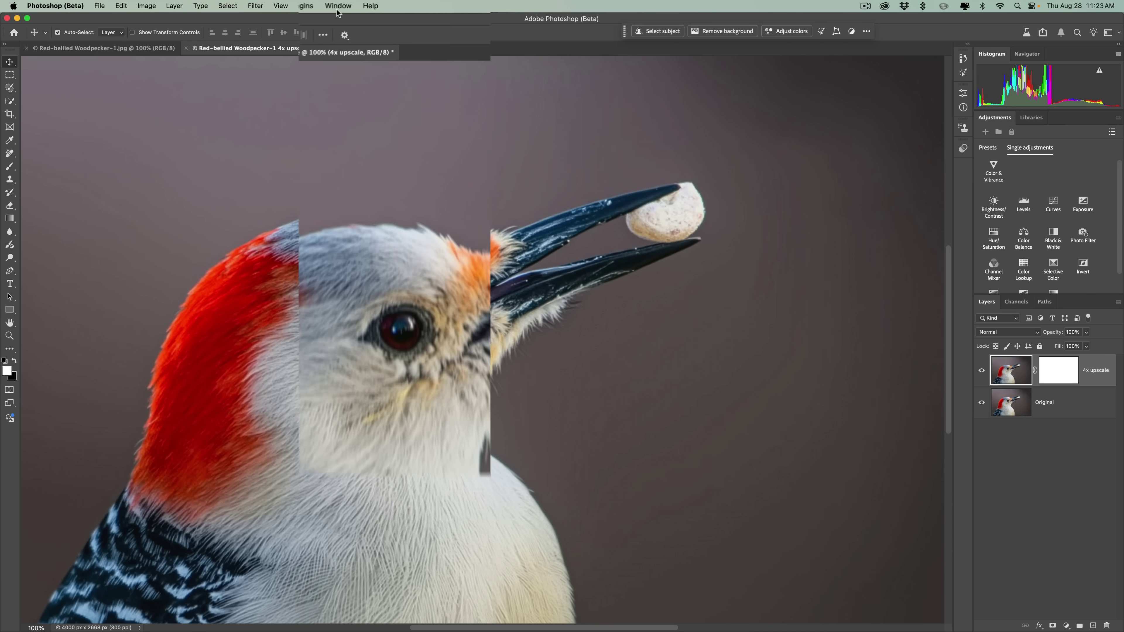
{"action": "left_click", "coordinate": [320, 9]}
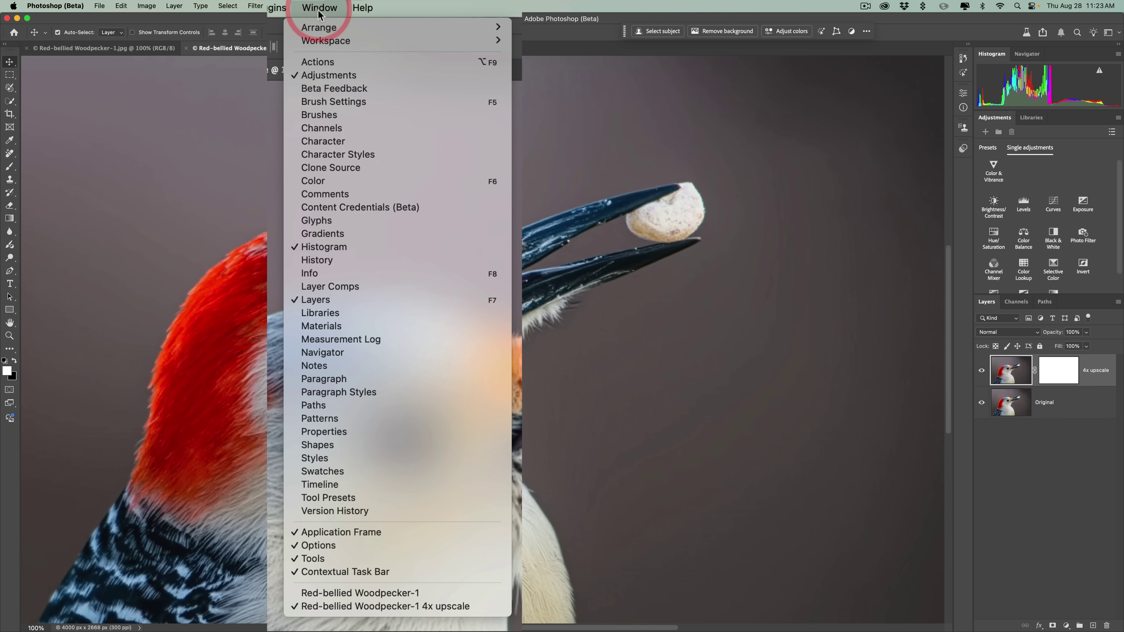
Step: Enable the Contextual Task Bar and use Select subject to select the woodpecker and pebble
{"action": "left_click", "coordinate": [628, 54]}
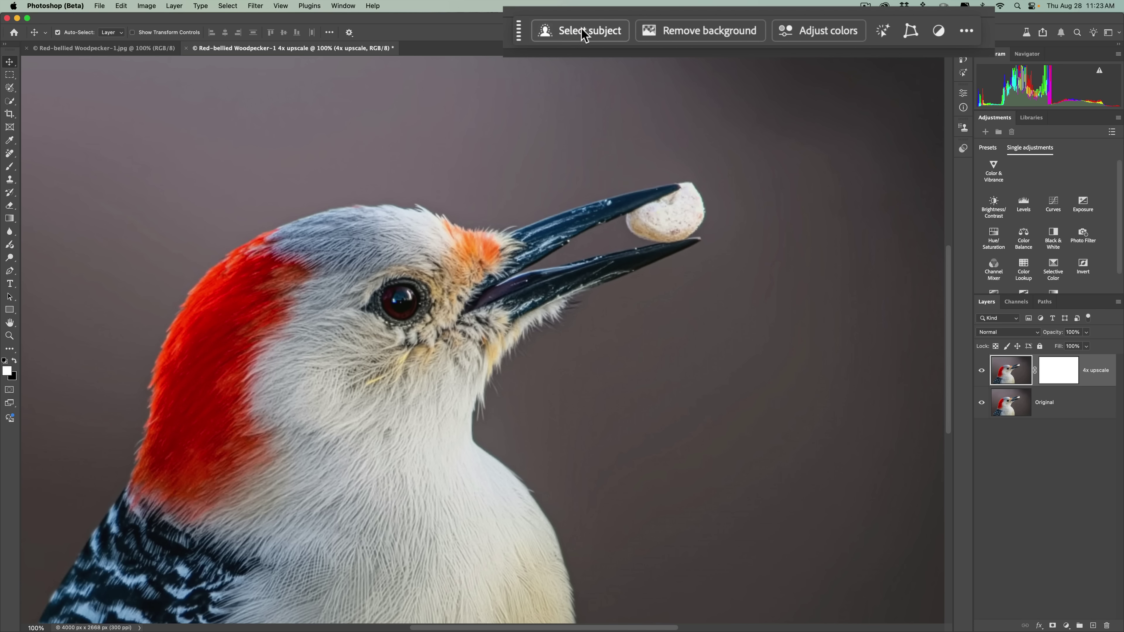
{"action": "left_click", "coordinate": [584, 31]}
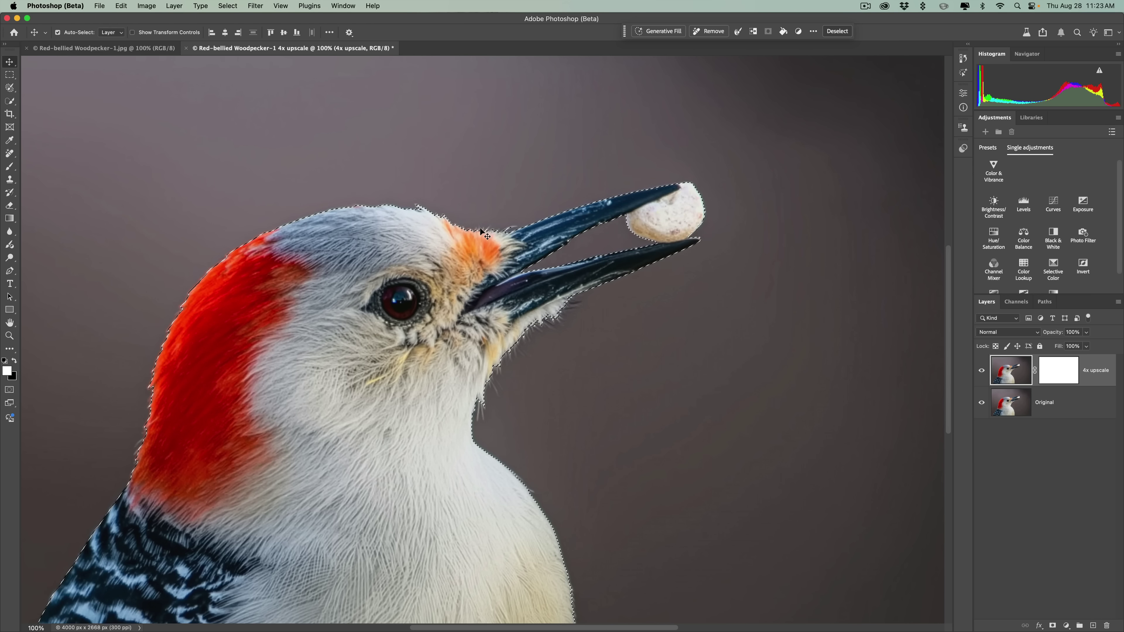
{"action": "left_click", "coordinate": [224, 6]}
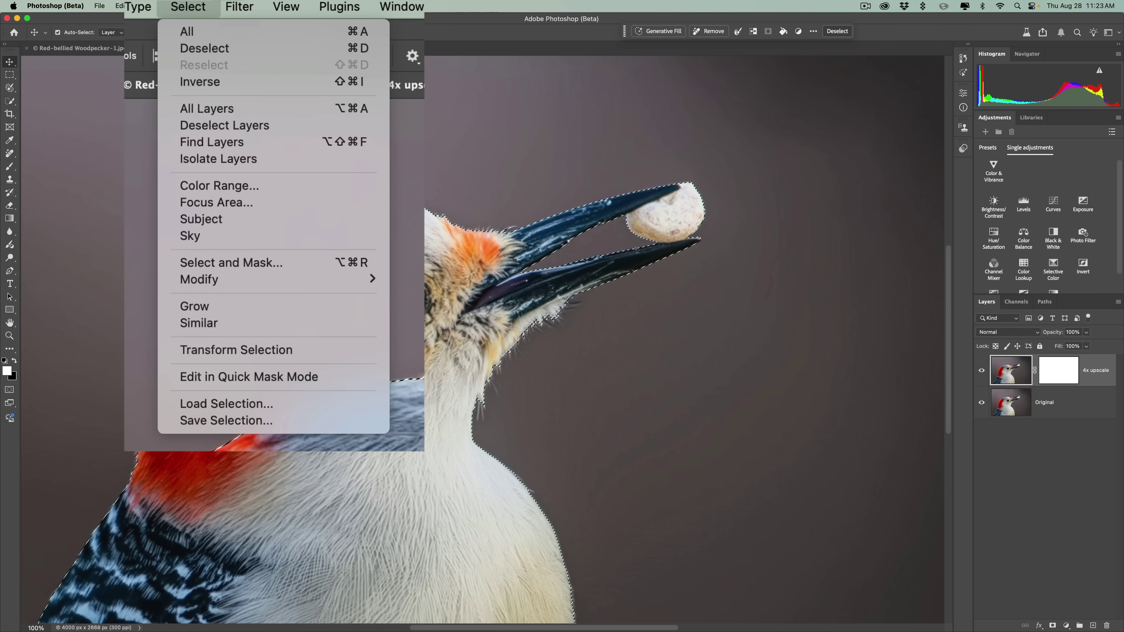
Step: Open Select and Mask and preview the bird selection On Black at 100% opacity
{"action": "left_click", "coordinate": [227, 263]}
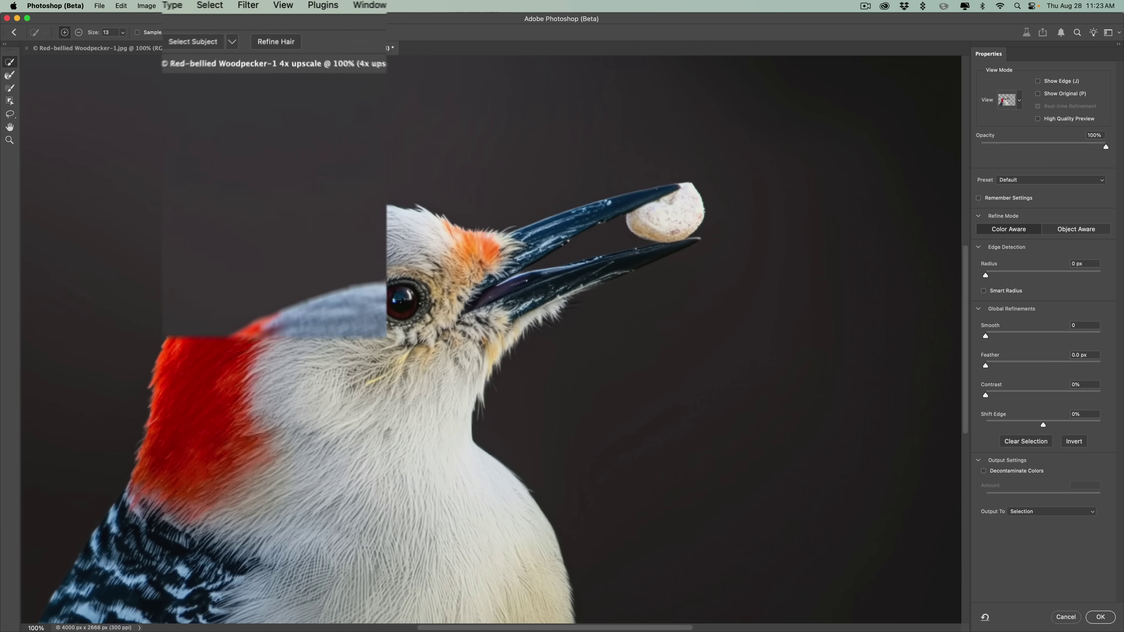
{"action": "left_click", "coordinate": [1019, 101]}
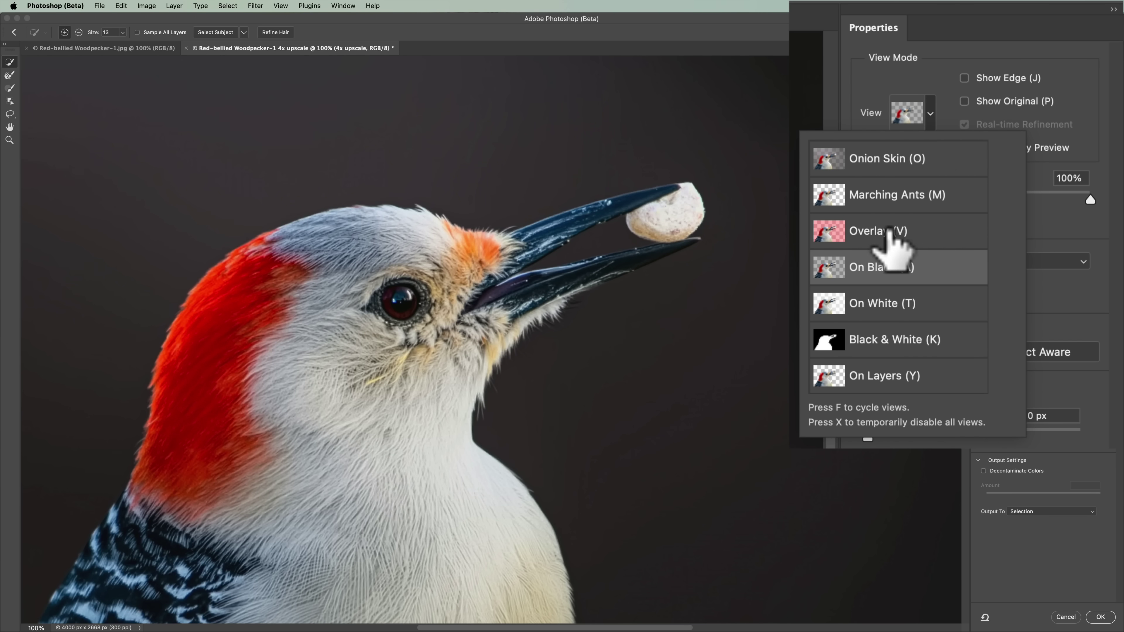
{"action": "left_click", "coordinate": [887, 229]}
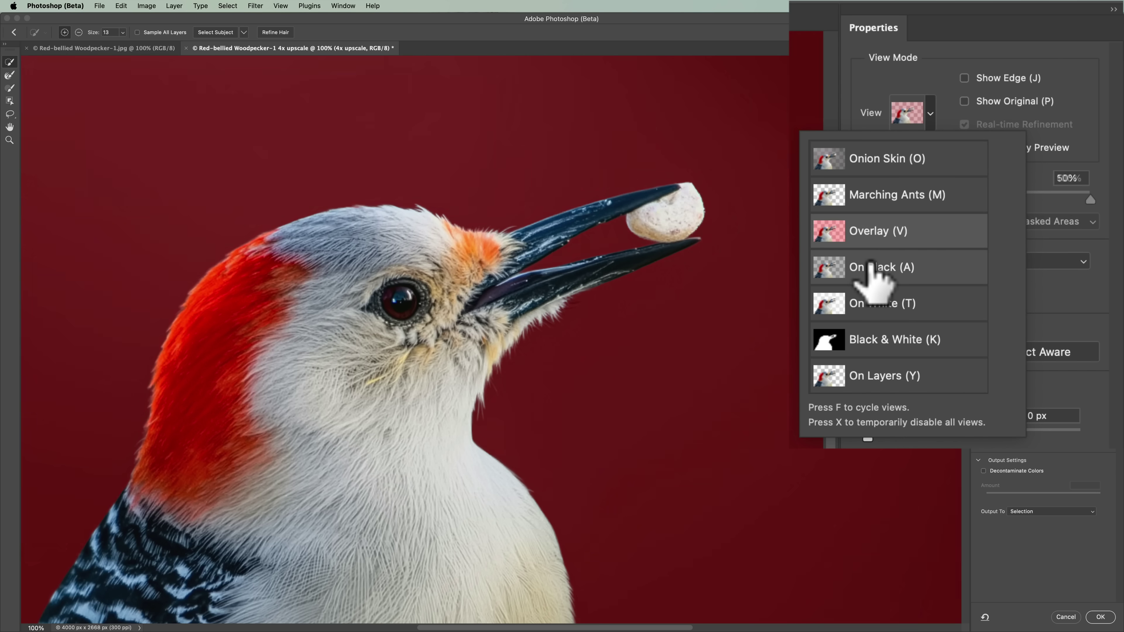
{"action": "left_click", "coordinate": [876, 275]}
{"action": "left_click", "coordinate": [1071, 177]}
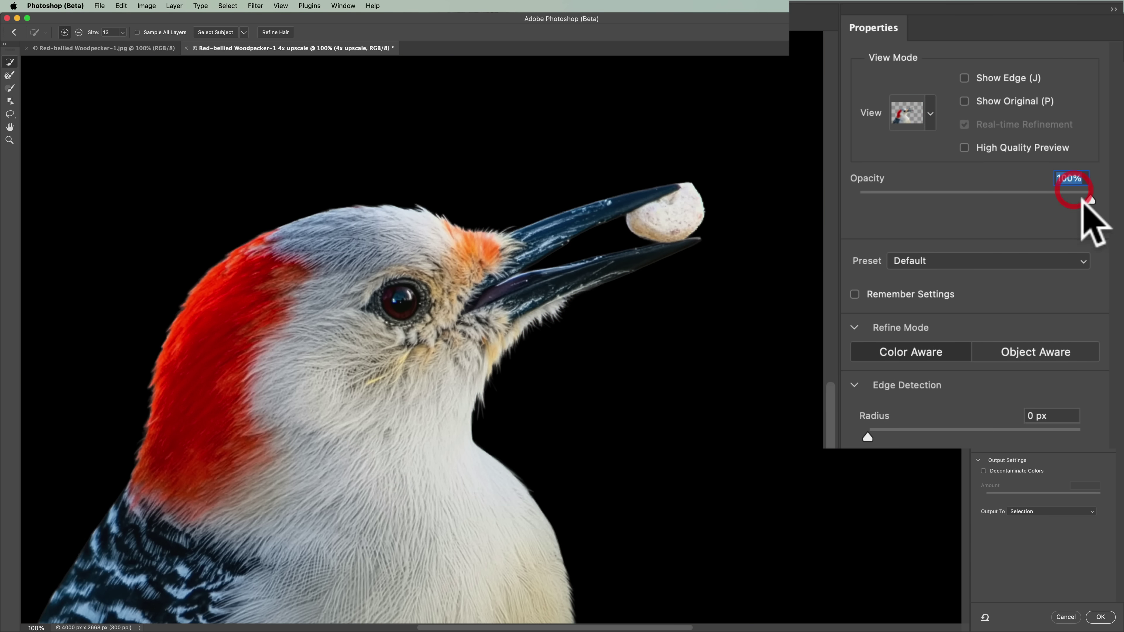
{"action": "left_click_drag", "start_coordinate": [1084, 201], "coordinate": [1119, 203]}
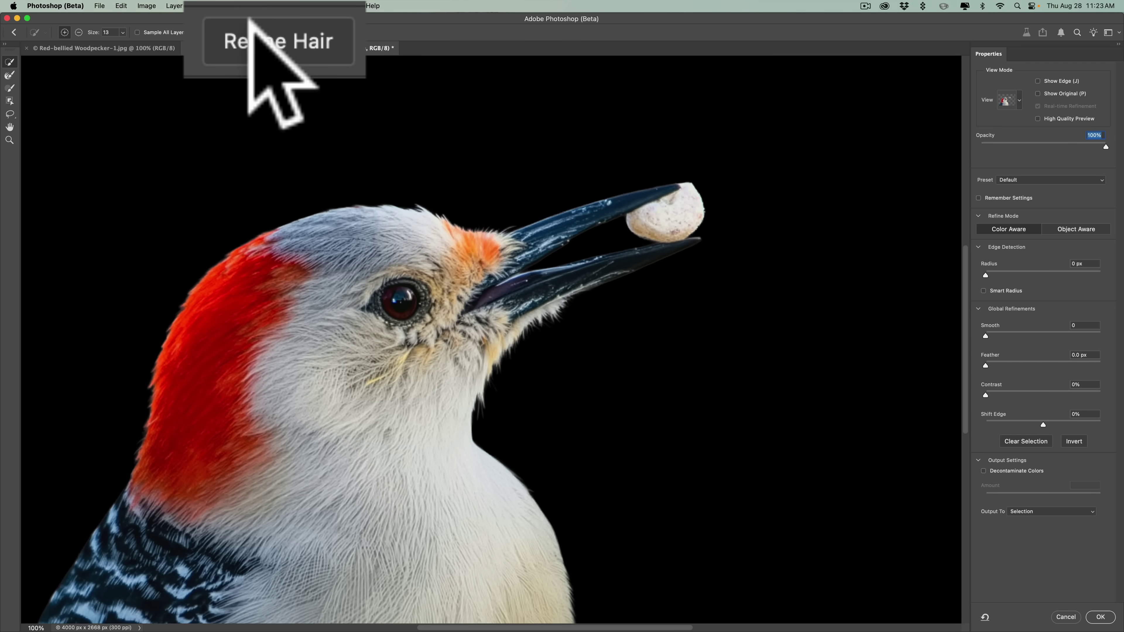
Step: Brush the head's feather edge with Refine Edge Brush, undoing both Refine Hair attempts
{"action": "left_click", "coordinate": [256, 44]}
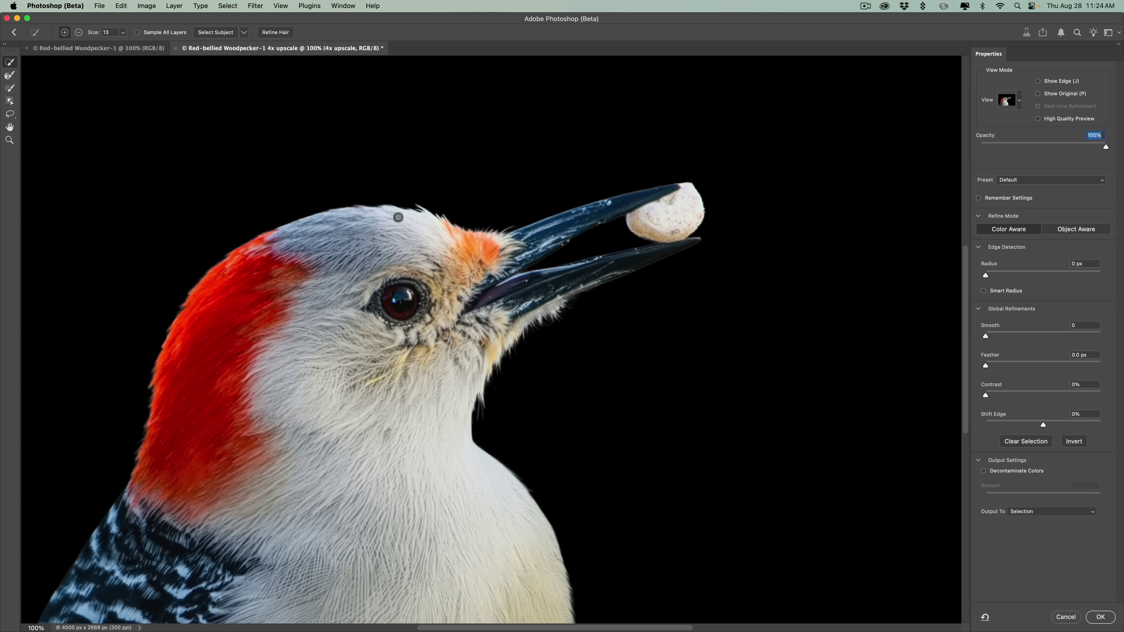
{"action": "key", "text": "super"}
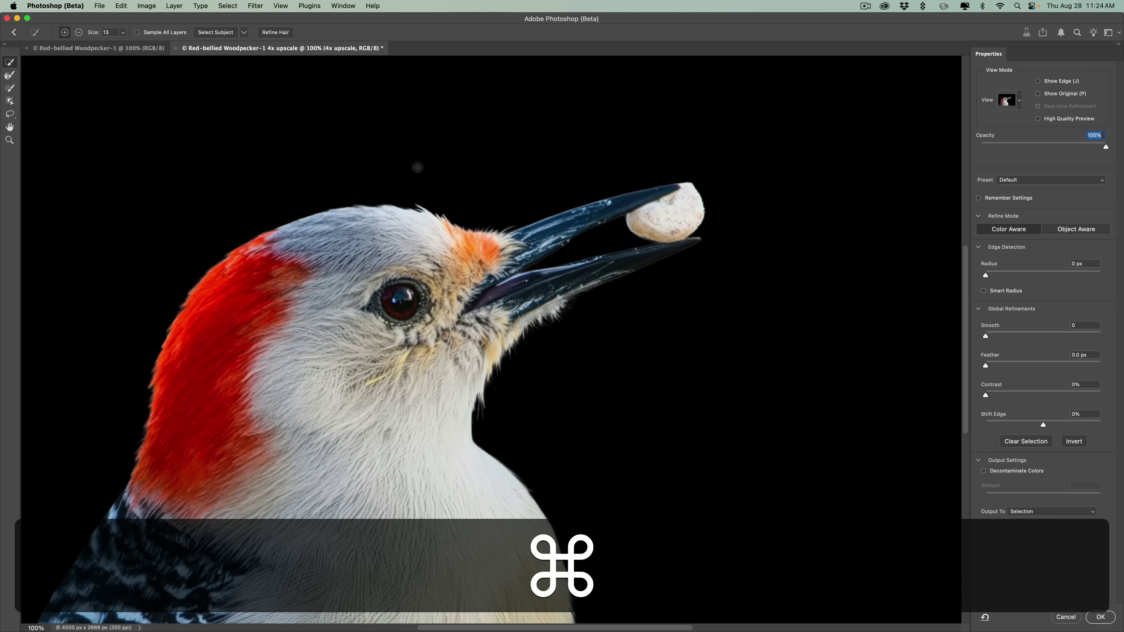
{"action": "key", "text": "super+z"}
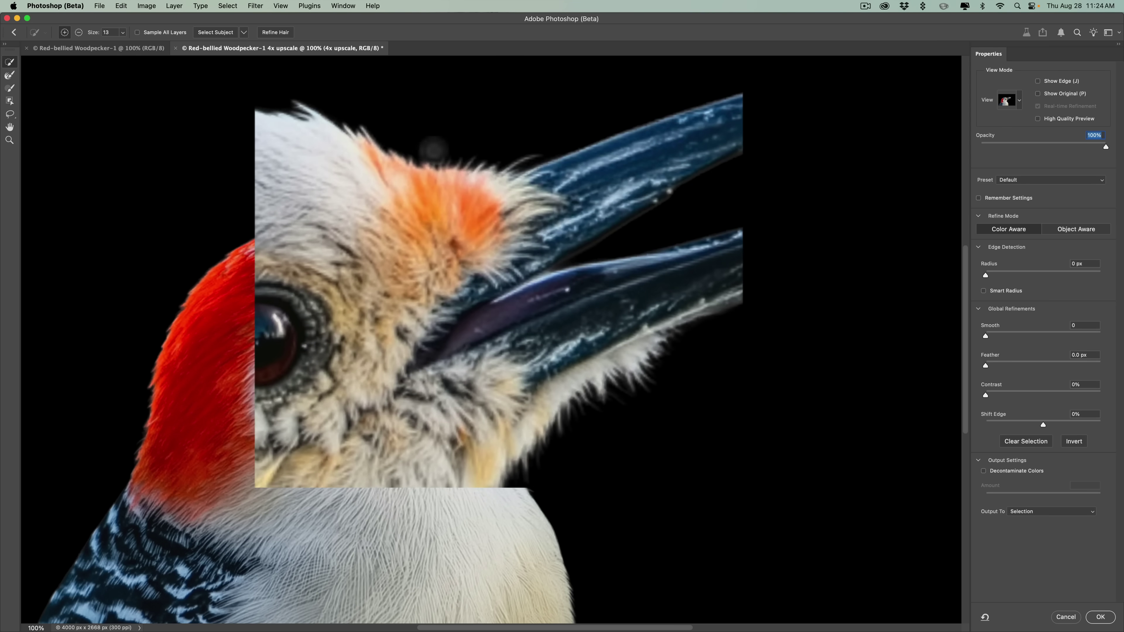
{"action": "left_click_drag", "start_coordinate": [362, 137], "coordinate": [317, 121]}
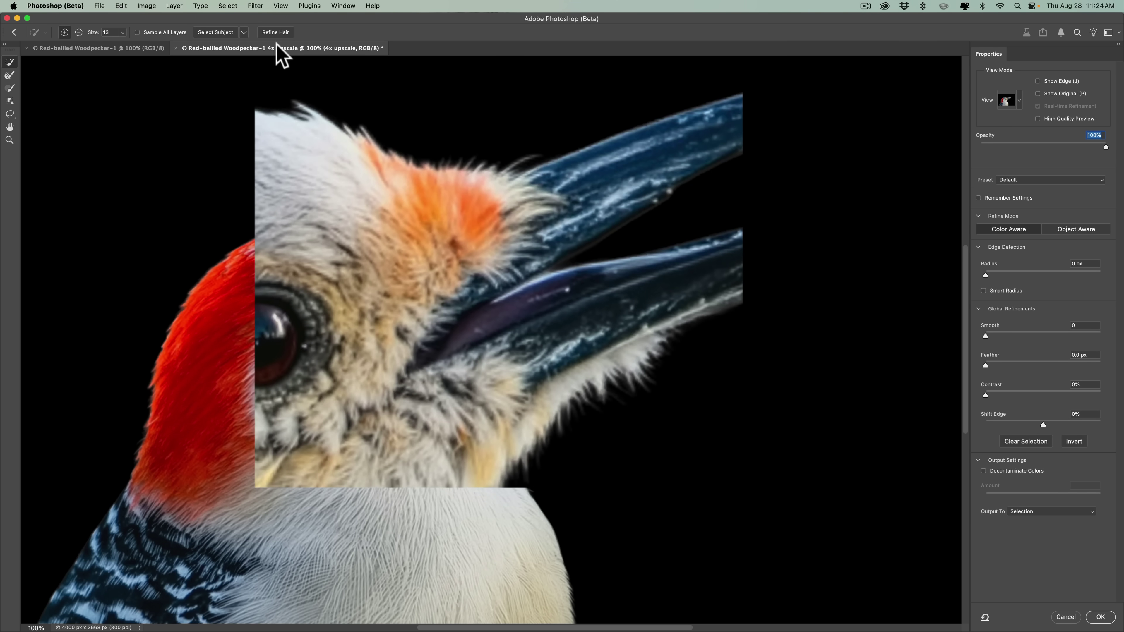
{"action": "left_click", "coordinate": [273, 32]}
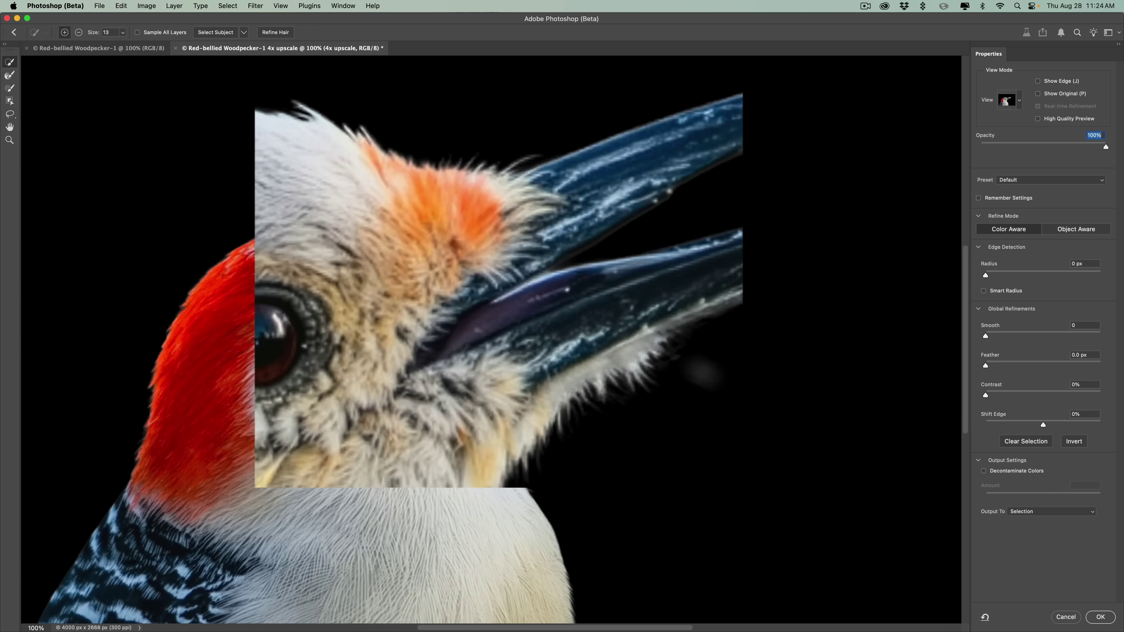
{"action": "key", "text": "super+z"}
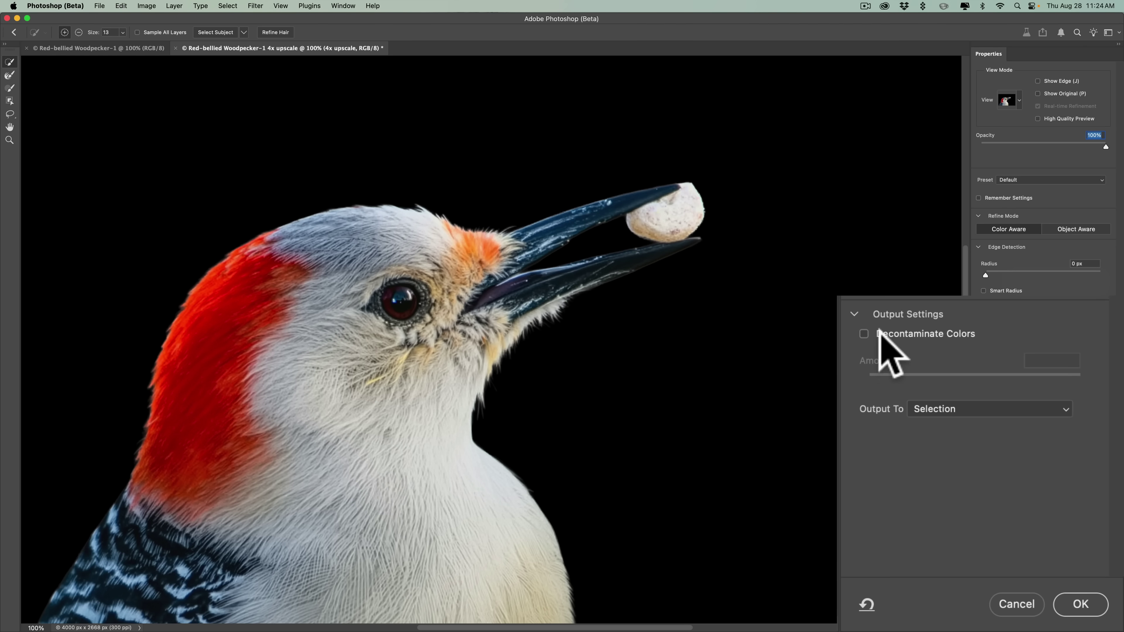
Step: Compare edges with Decontaminate Colors on and off, then output at 100% as a new layer with mask
{"action": "left_click", "coordinate": [864, 334]}
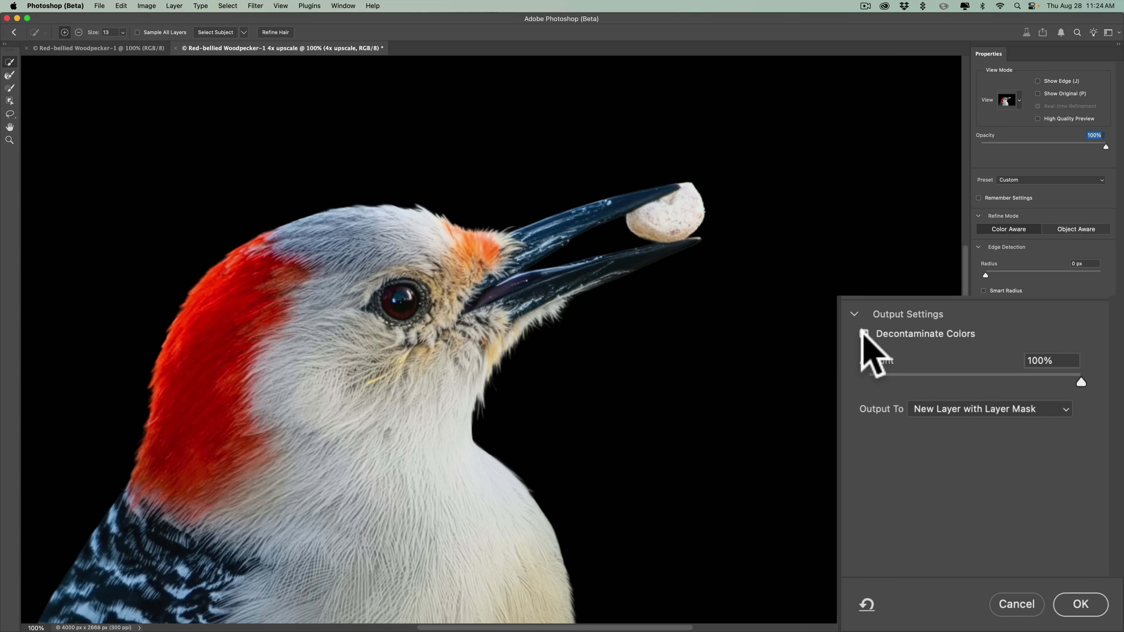
{"action": "left_click", "coordinate": [863, 334]}
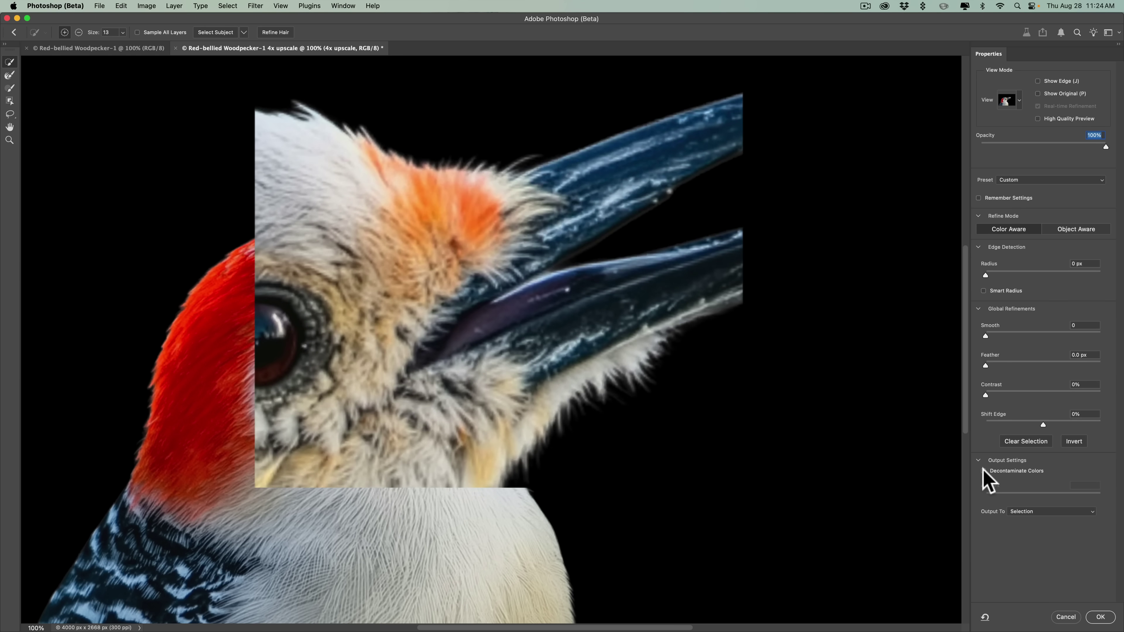
{"action": "left_click", "coordinate": [983, 470]}
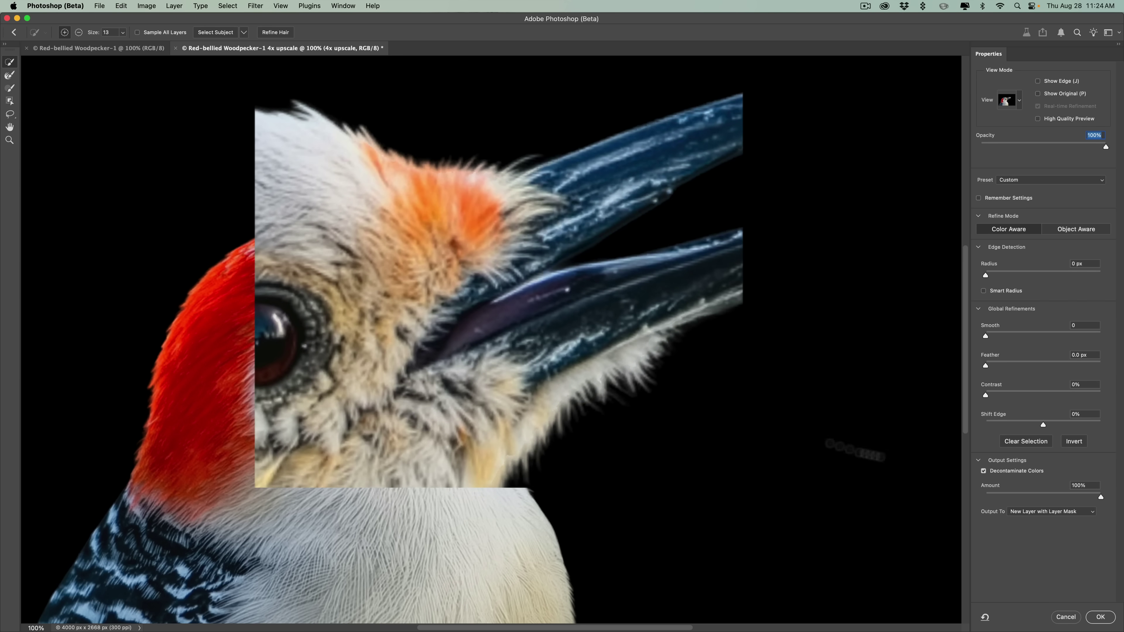
{"action": "left_click", "coordinate": [983, 471]}
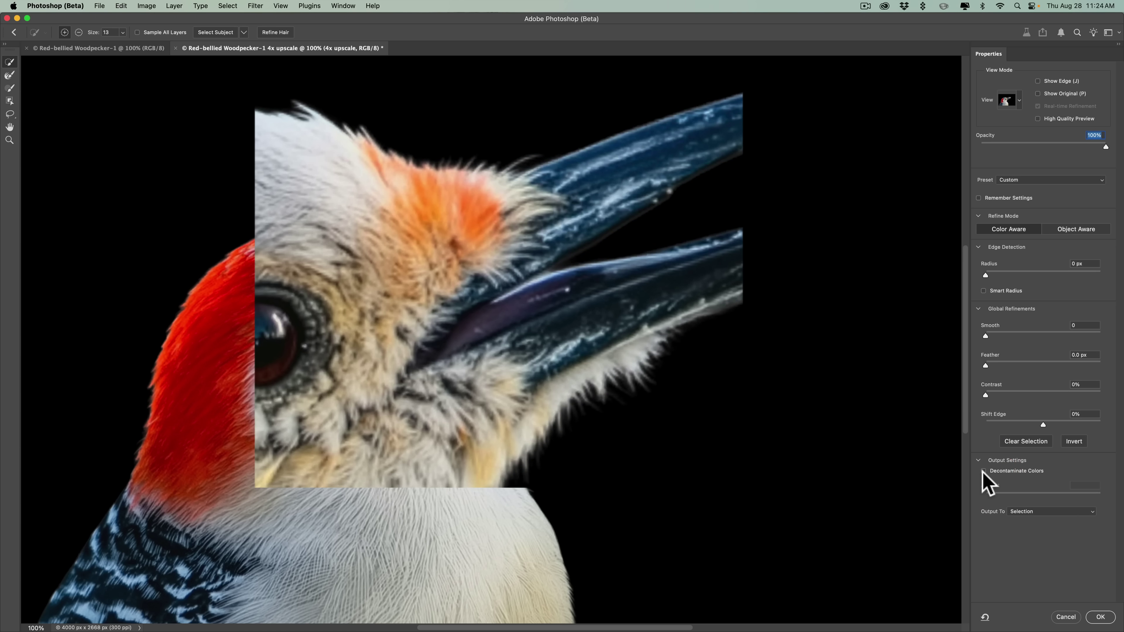
{"action": "left_click", "coordinate": [983, 471]}
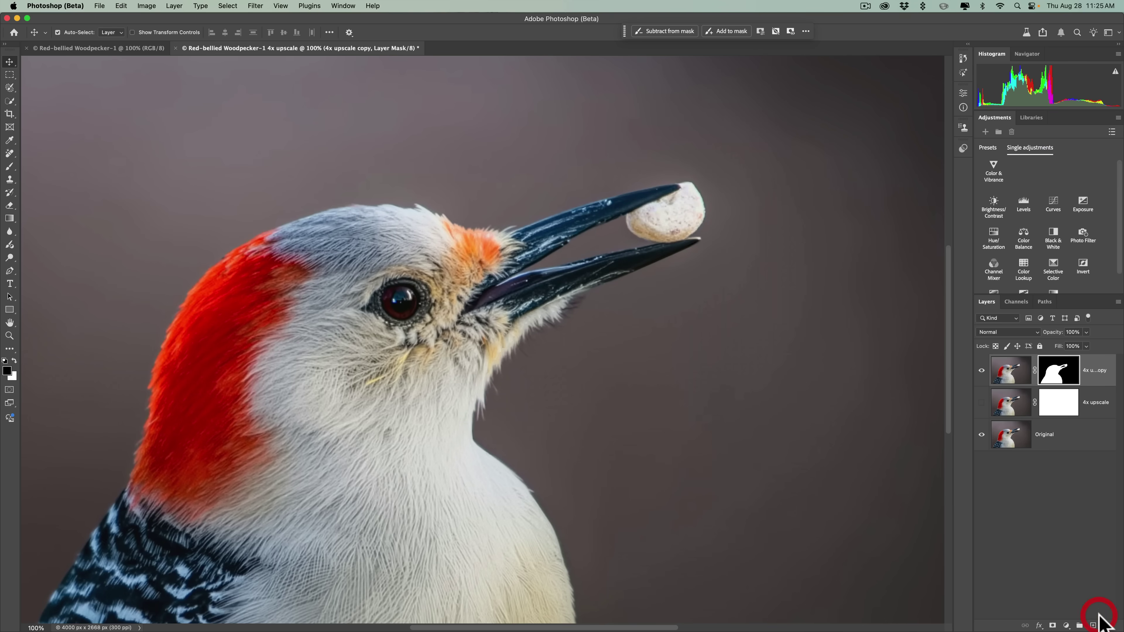
{"action": "left_click", "coordinate": [1094, 616]}
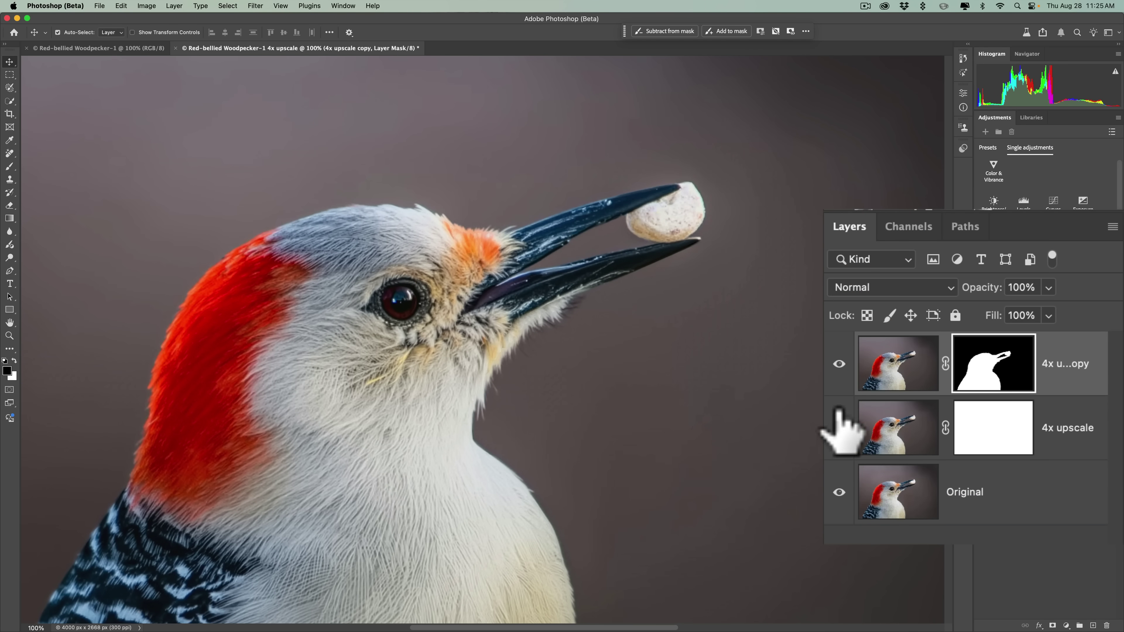
Step: Hide the 4x upscale layer, toggle Original to check the bird mask, then delete 4x upscale
{"action": "left_click", "coordinate": [839, 426]}
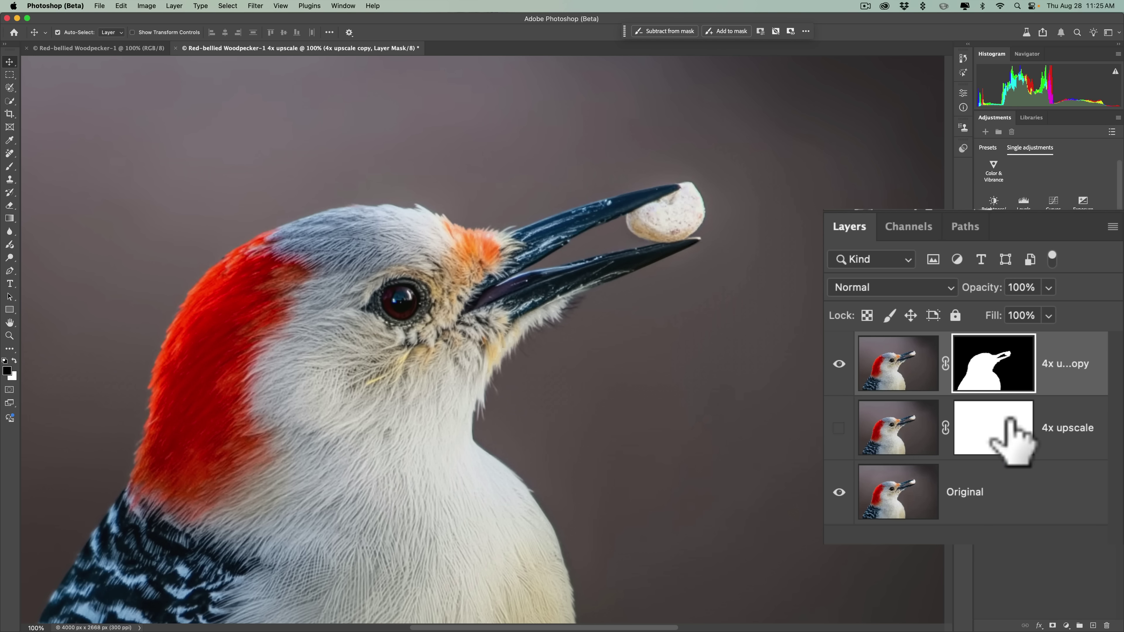
{"action": "left_click", "coordinate": [916, 488]}
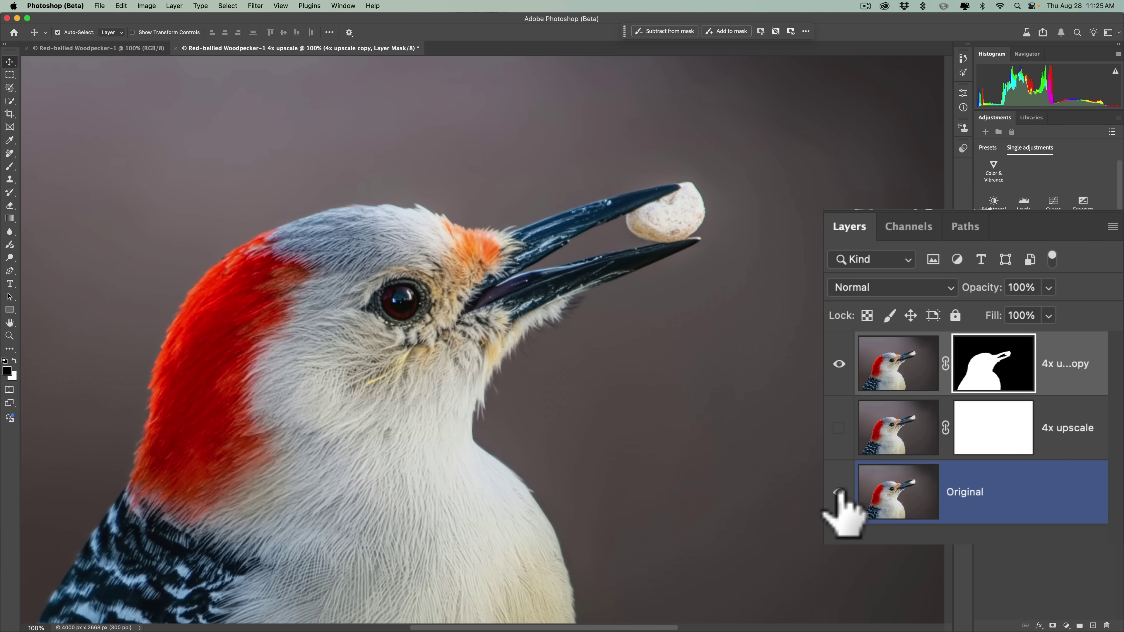
{"action": "left_click", "coordinate": [839, 491]}
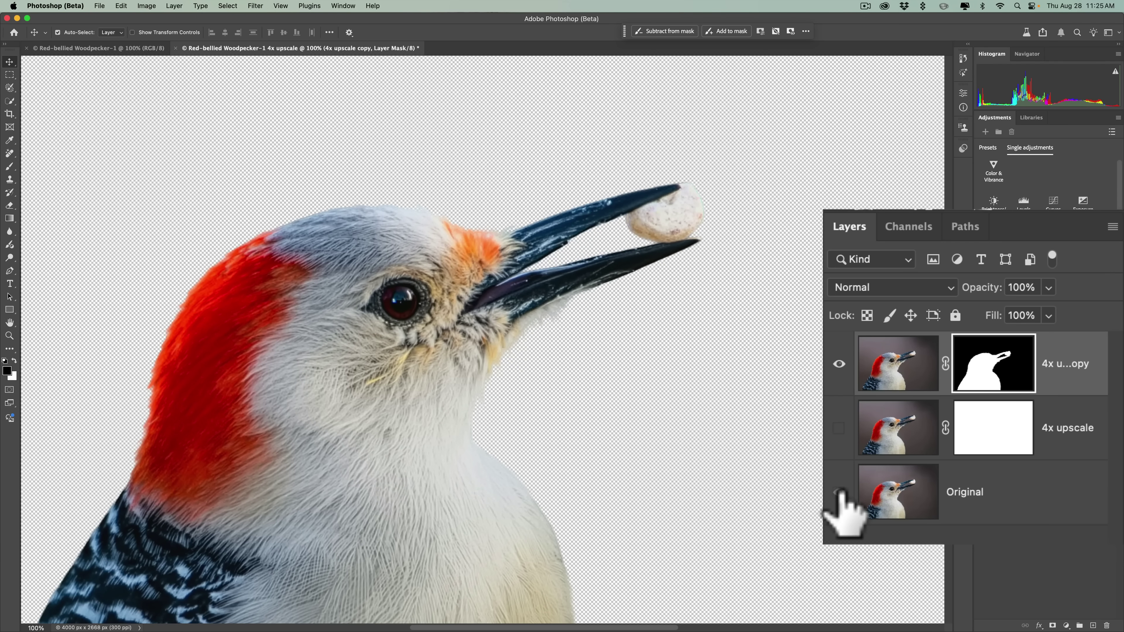
{"action": "left_click", "coordinate": [839, 492]}
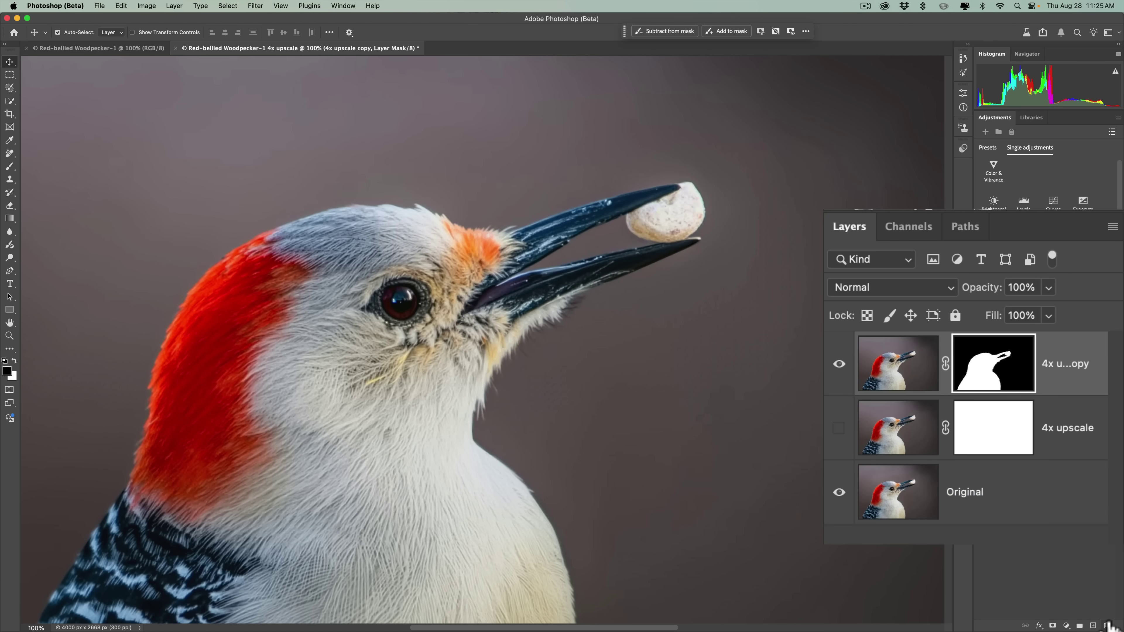
{"action": "left_click_drag", "start_coordinate": [891, 414], "coordinate": [1107, 626]}
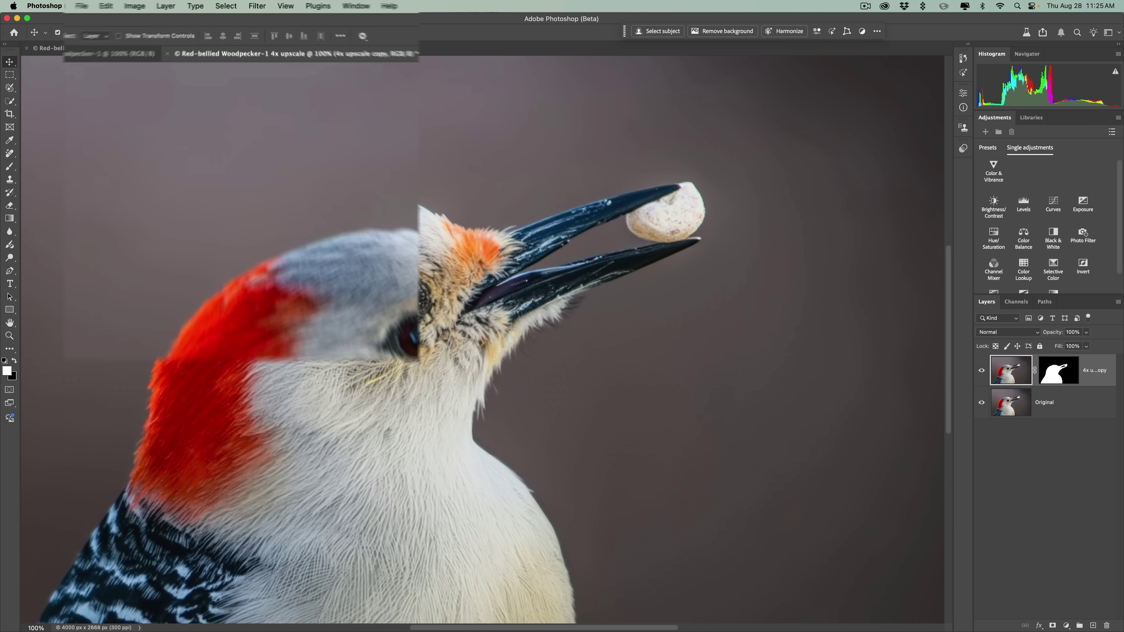
Step: Export the image as a JPG at quality 7 with Copyright and Contact Info metadata
{"action": "left_click", "coordinate": [99, 6]}
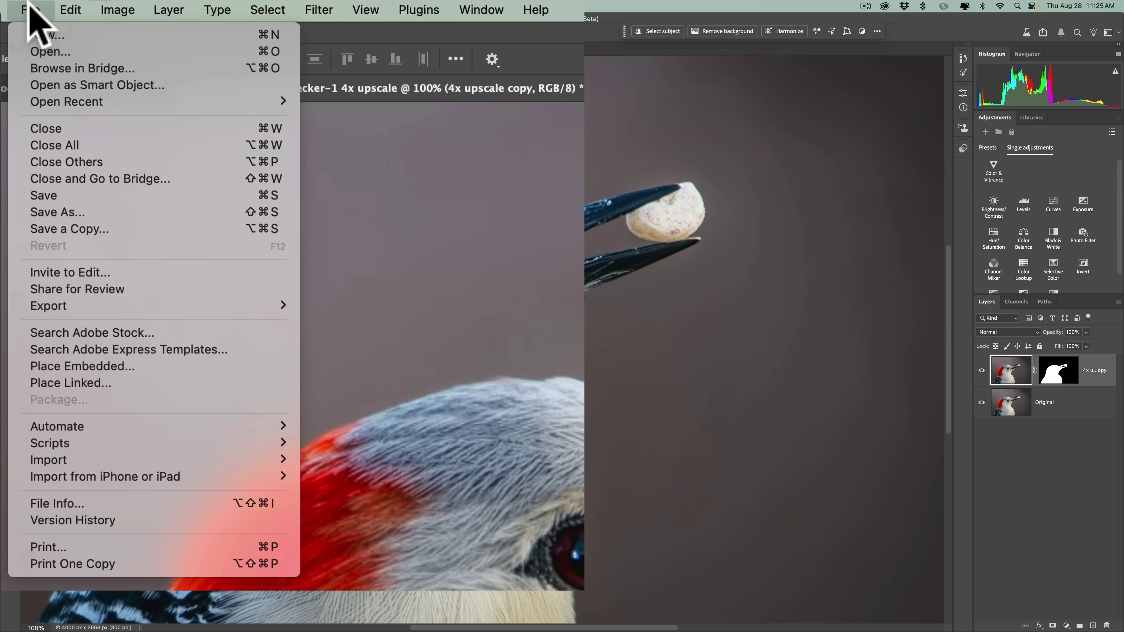
{"action": "mouse_move", "coordinate": [117, 309]}
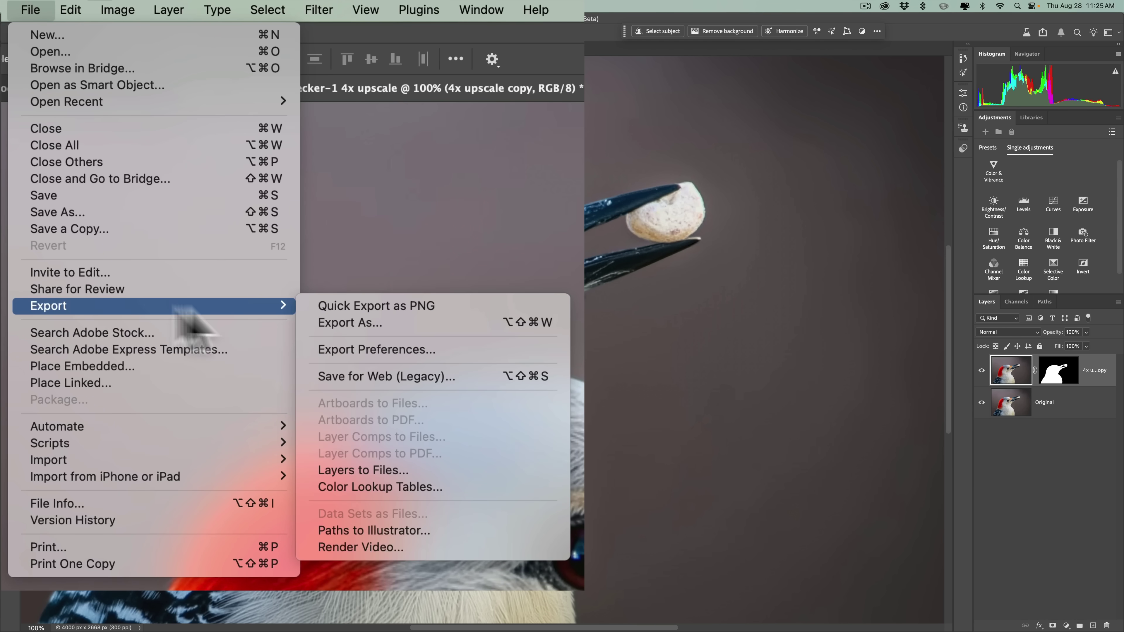
{"action": "left_click", "coordinate": [357, 322]}
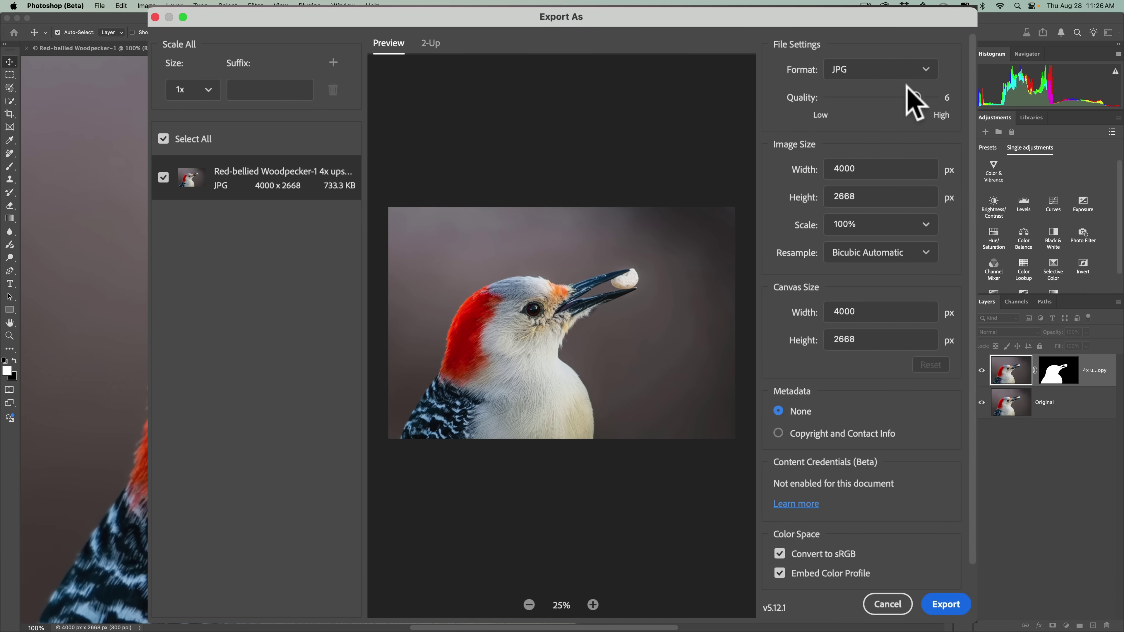
{"action": "left_click_drag", "start_coordinate": [915, 97], "coordinate": [969, 94]}
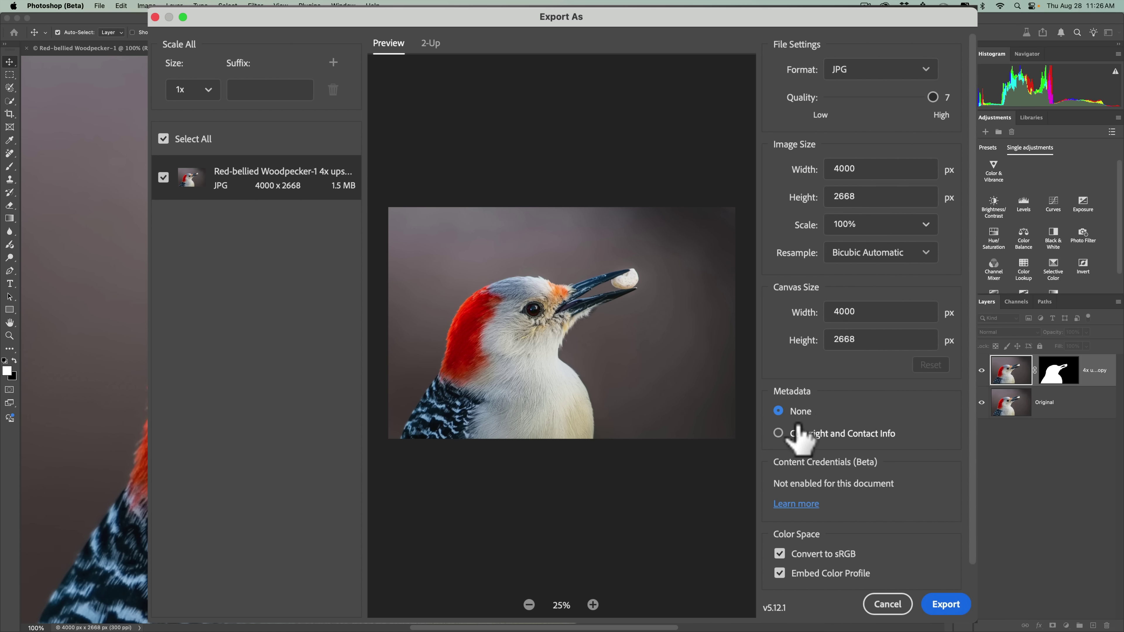
{"action": "left_click", "coordinate": [791, 431]}
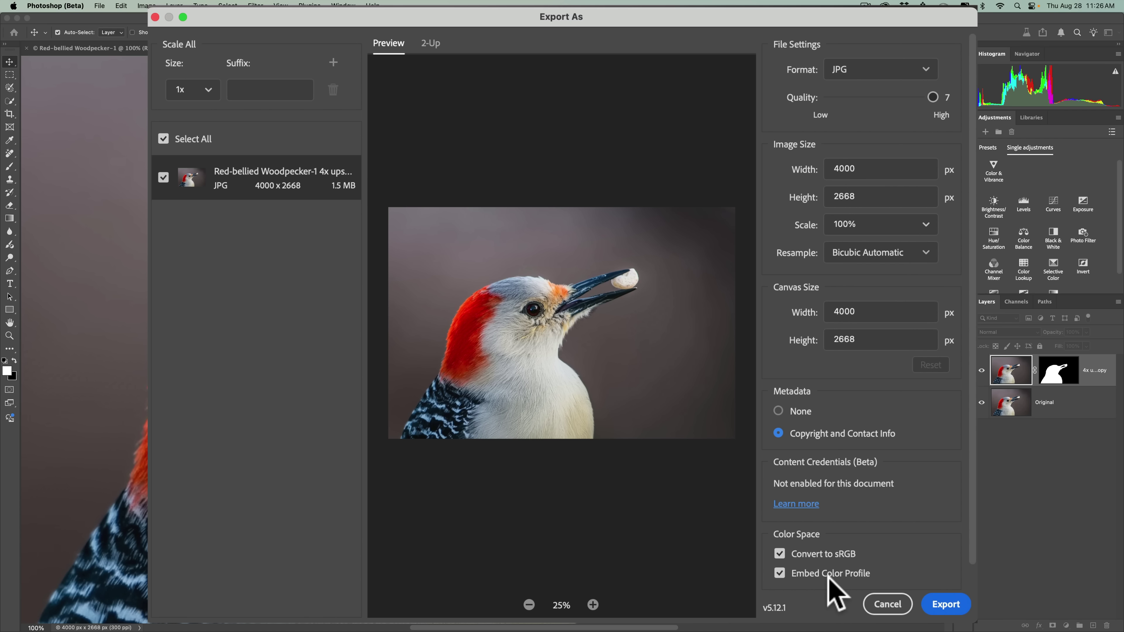
{"action": "left_click", "coordinate": [947, 605]}
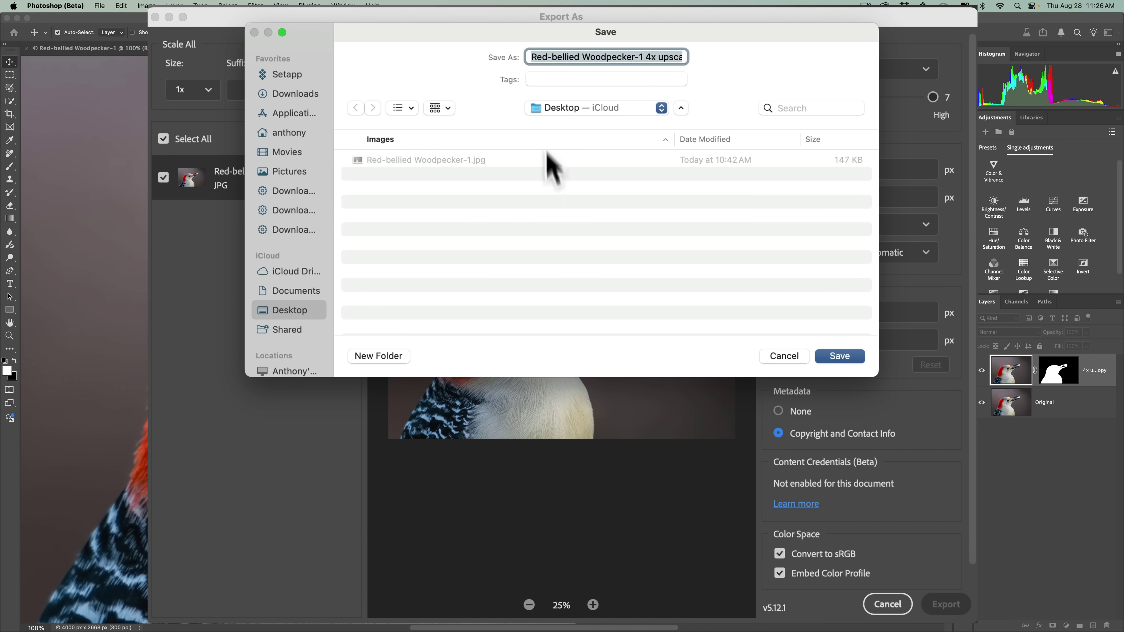
Step: Prefix the file name with 'Large ' and save the JPG to the Desktop
{"action": "left_click", "coordinate": [536, 56]}
{"action": "key", "text": "Left"}
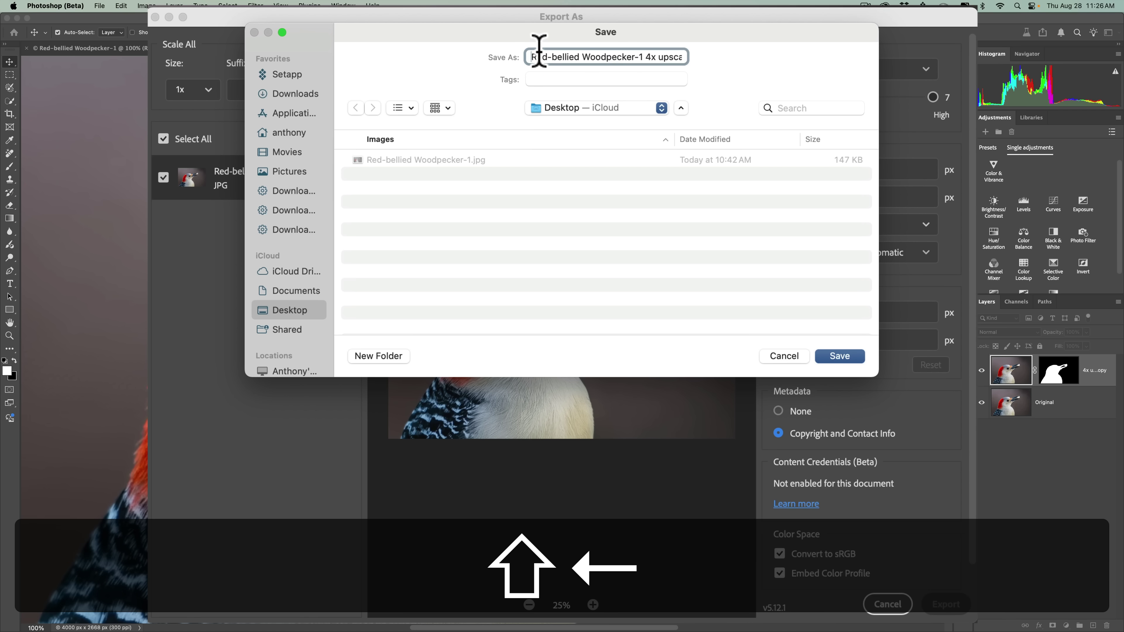
{"action": "type", "text": "Are"}
{"action": "key", "text": "BackSpace"}
{"action": "type", "text": "ge"}
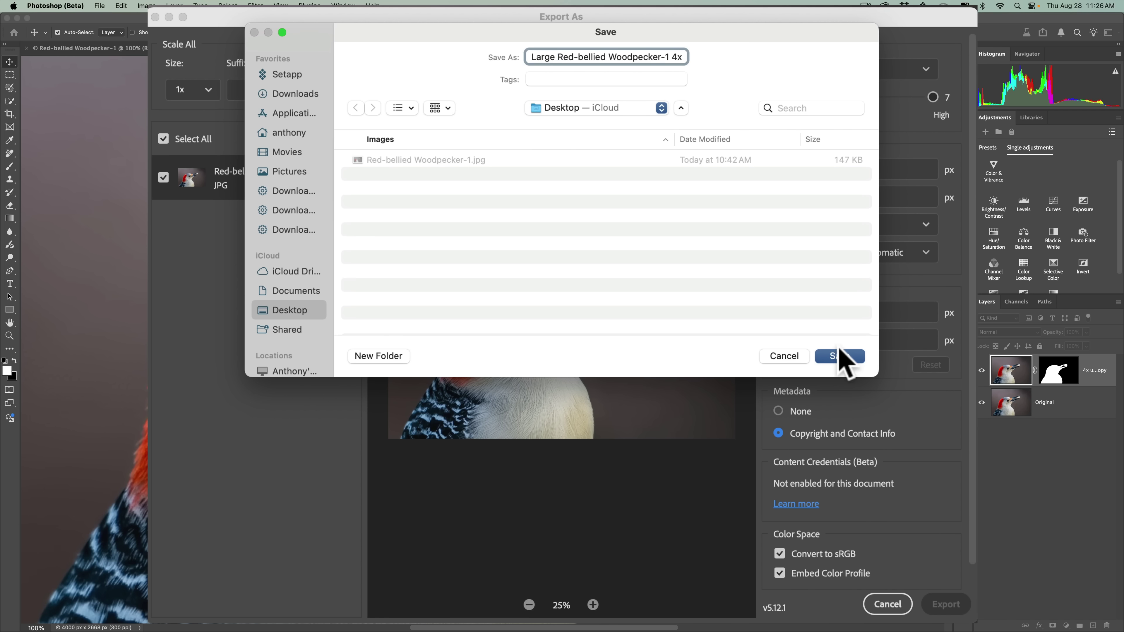
{"action": "left_click", "coordinate": [842, 357]}
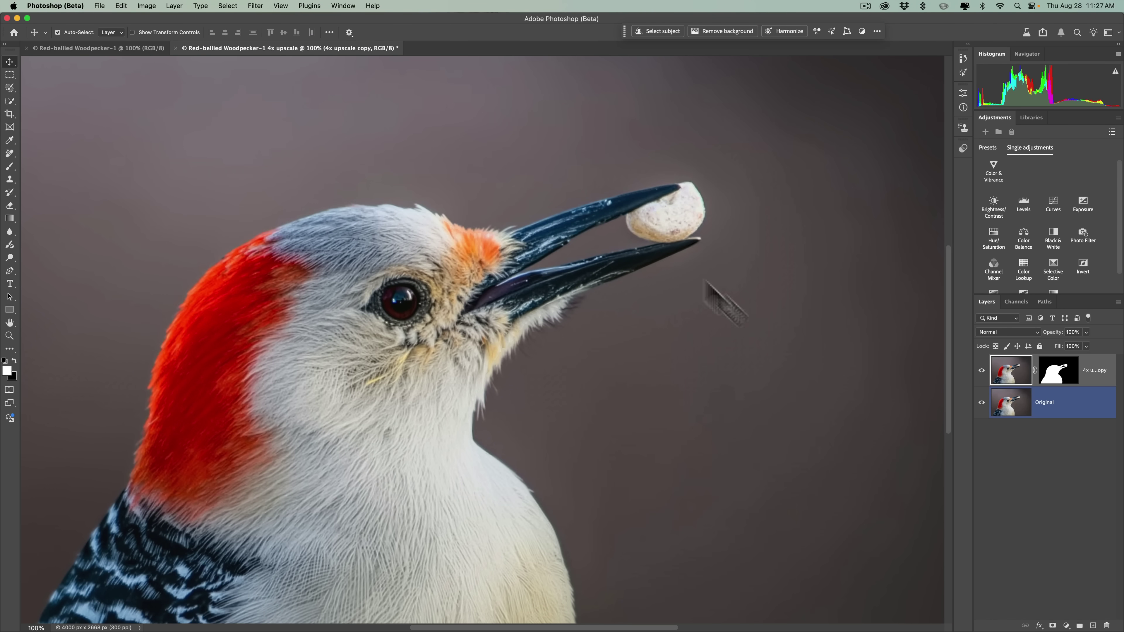
Step: Save the layered document in Photoshop format as 'Red-bellied Woodpecker-1 4x upscale.psd' on the Desktop
{"action": "left_click_drag", "start_coordinate": [1018, 402], "coordinate": [1038, 394]}
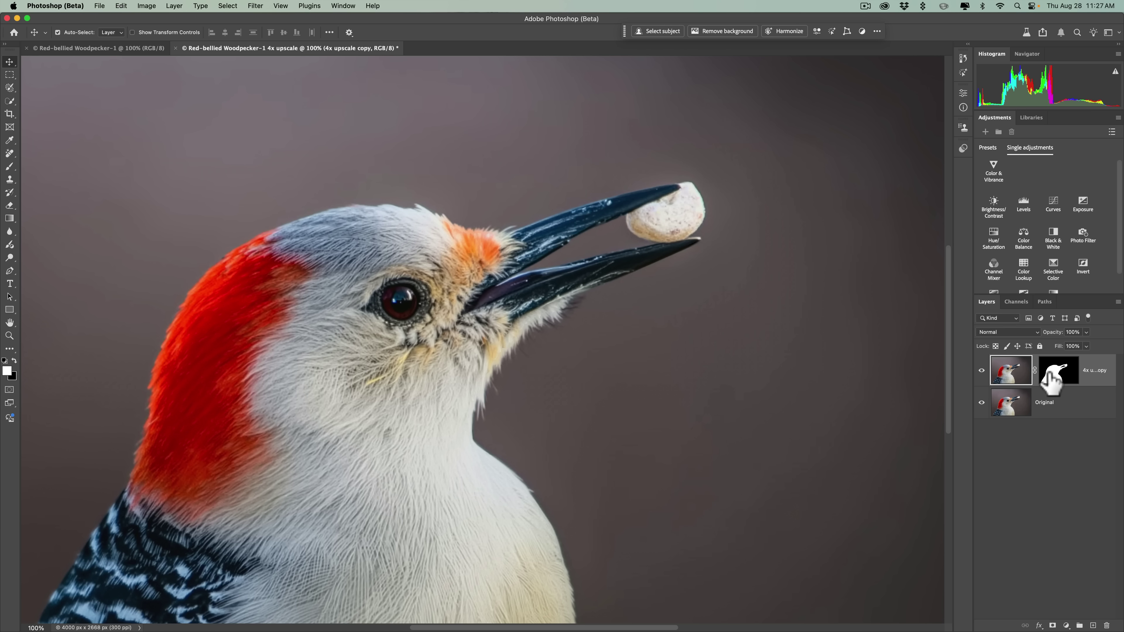
{"action": "left_click", "coordinate": [1062, 401]}
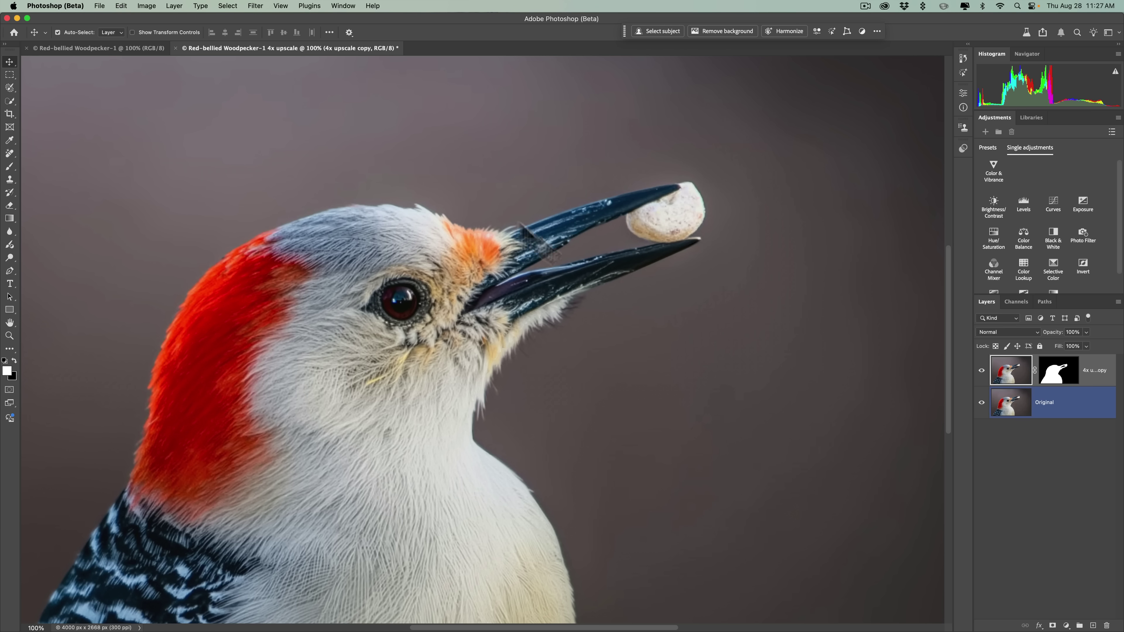
{"action": "key", "text": "super+alt+a"}
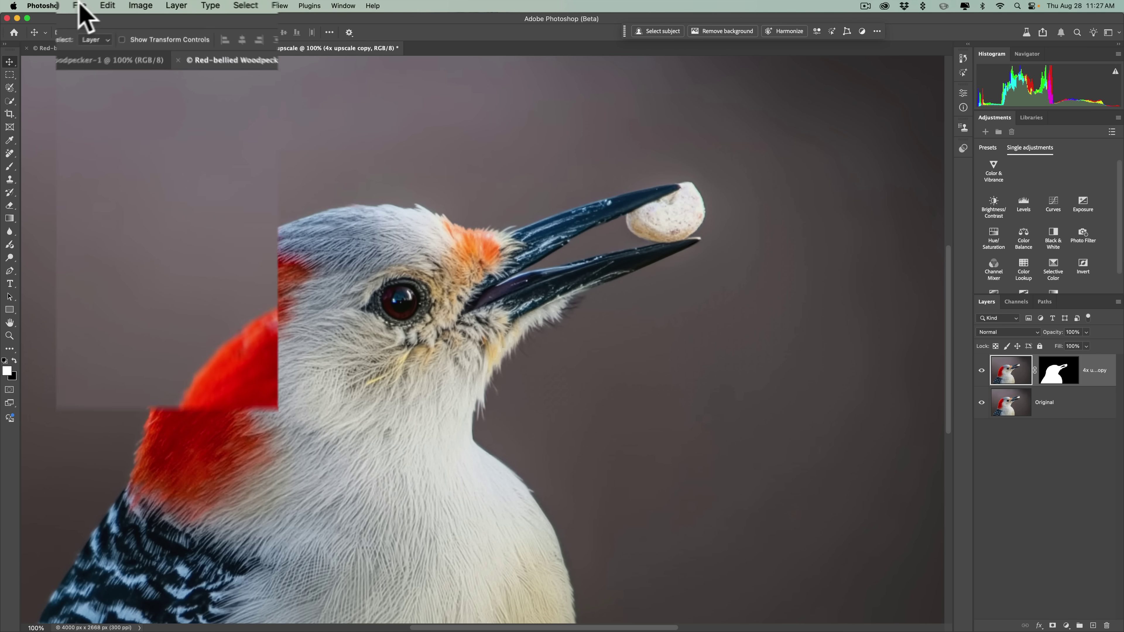
{"action": "left_click", "coordinate": [76, 6]}
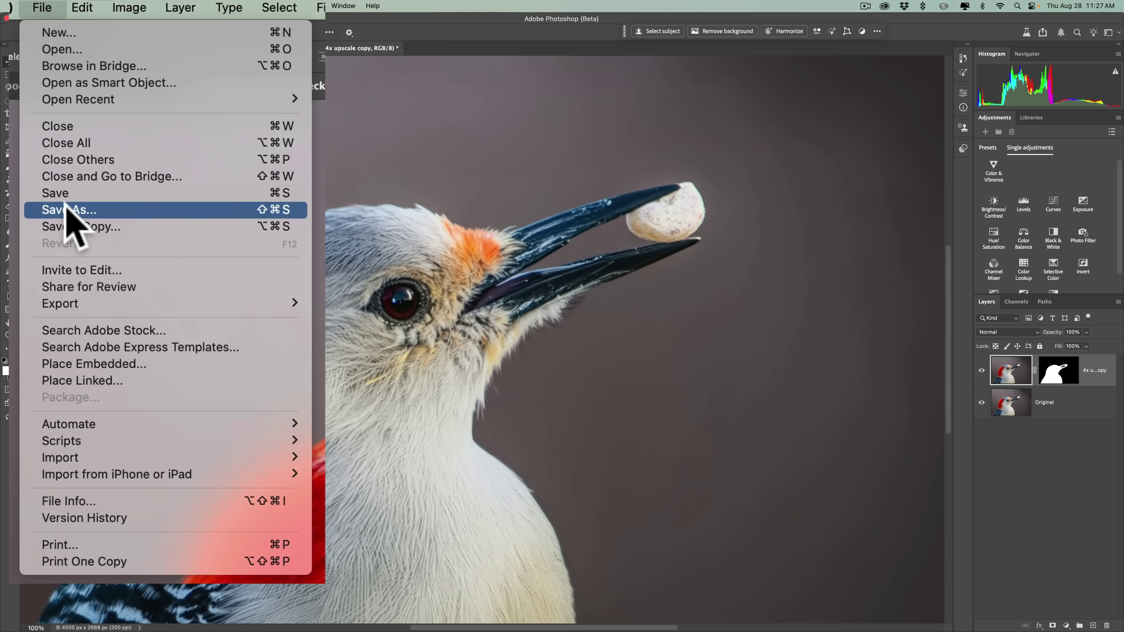
{"action": "left_click", "coordinate": [71, 210]}
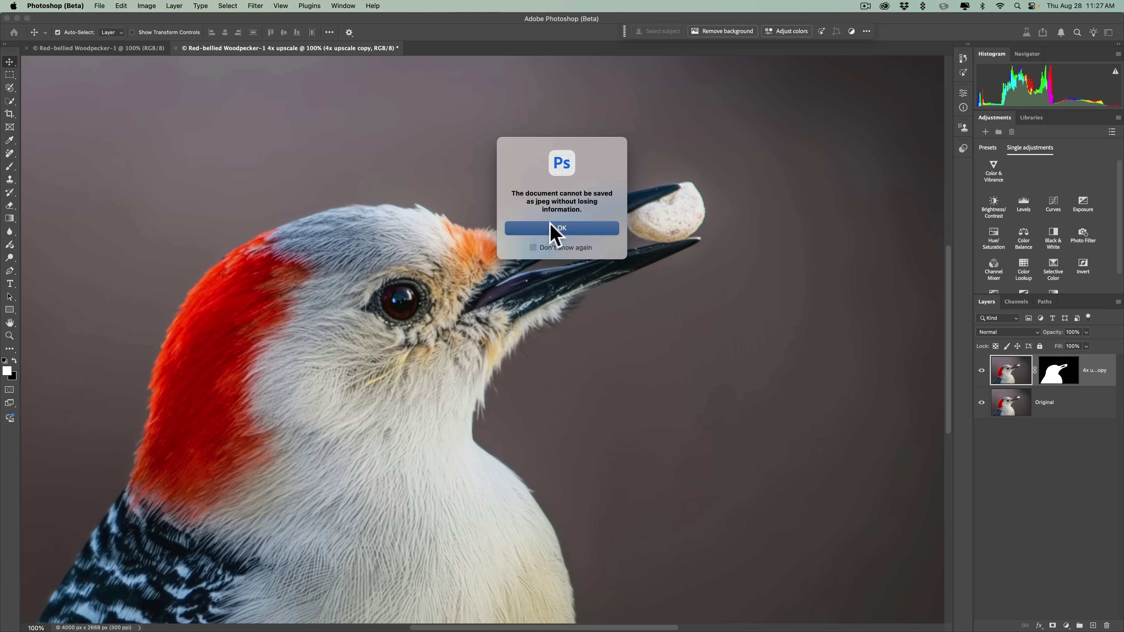
{"action": "left_click", "coordinate": [556, 229]}
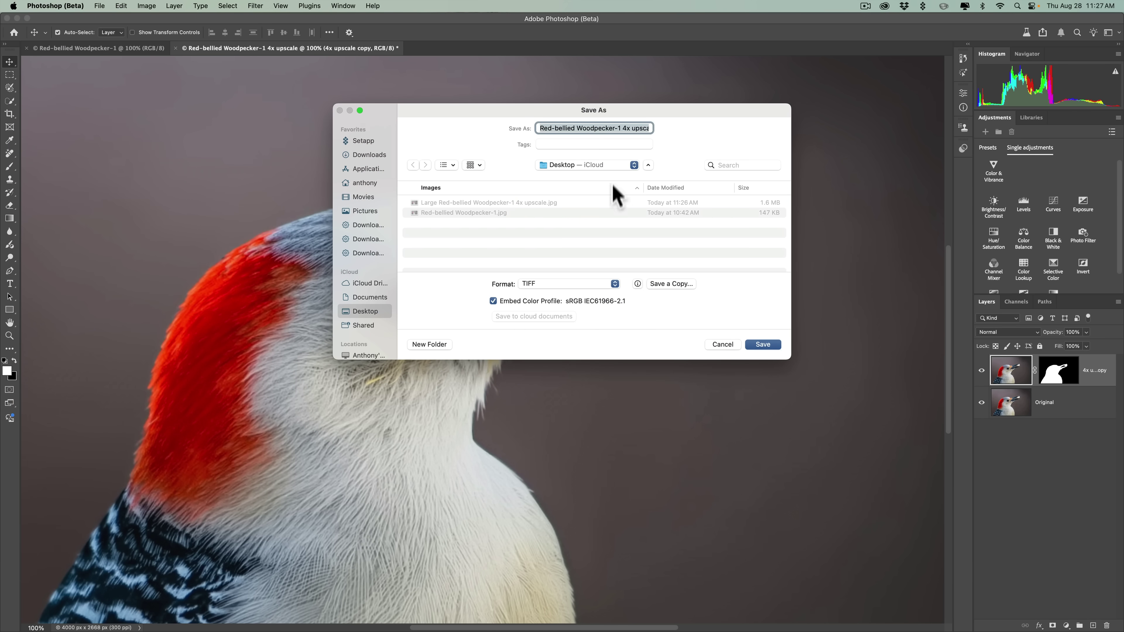
{"action": "left_click", "coordinate": [553, 286]}
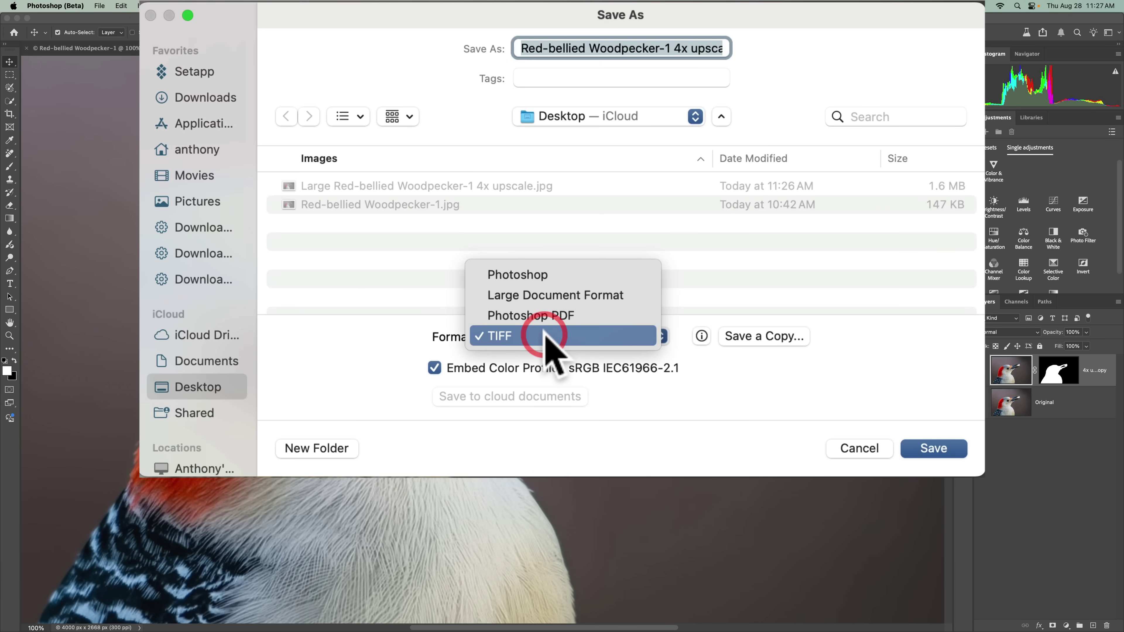
{"action": "left_click", "coordinate": [515, 275]}
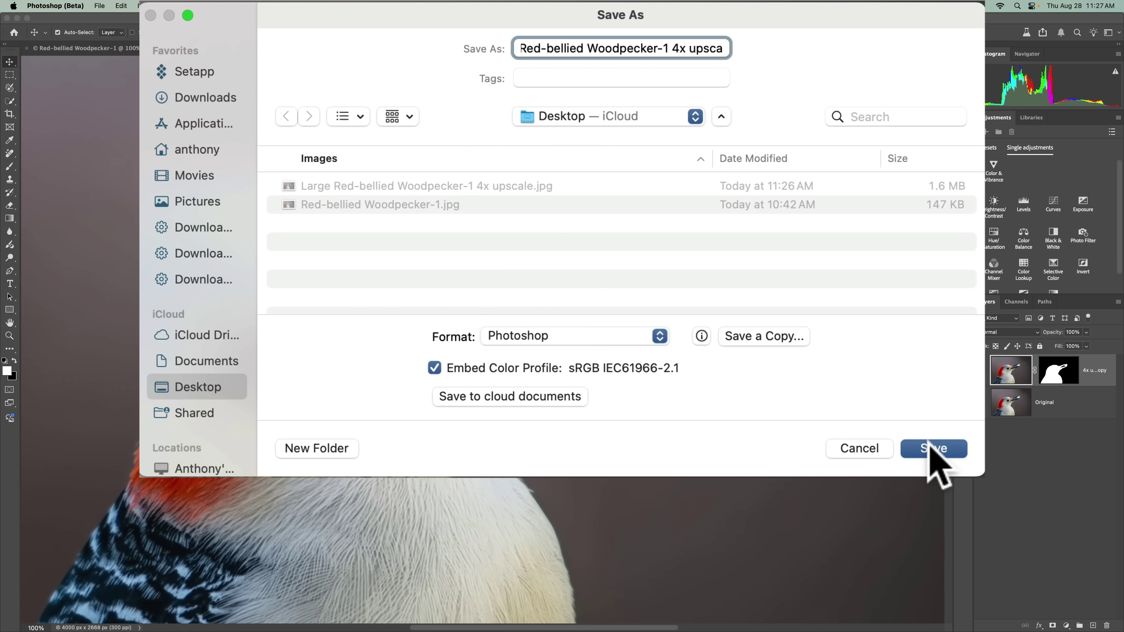
{"action": "left_click", "coordinate": [933, 448]}
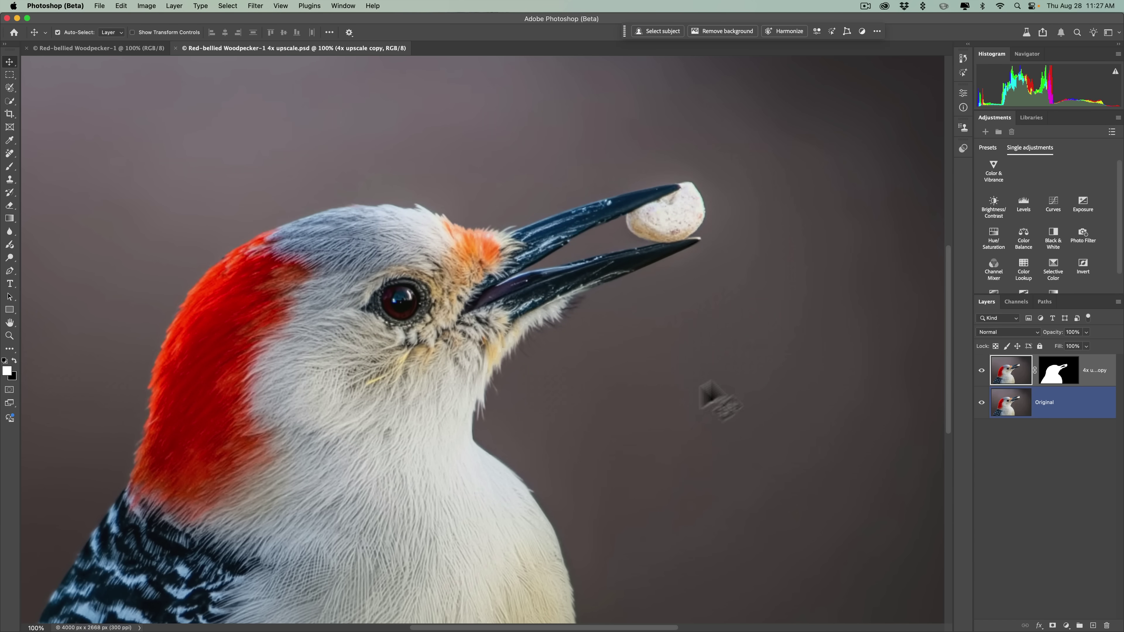
Step: Quit Photoshop, open the original woodpecker JPG in Preview, and move the large JPG onto the desktop
{"action": "key", "text": "super+q"}
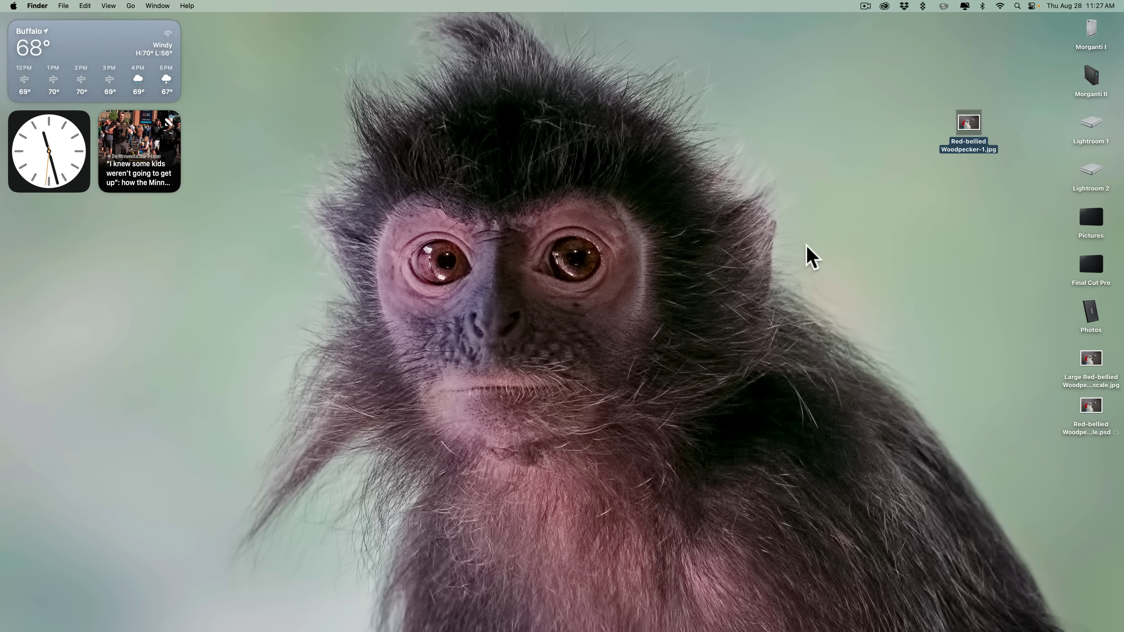
{"action": "double_click", "coordinate": [968, 124]}
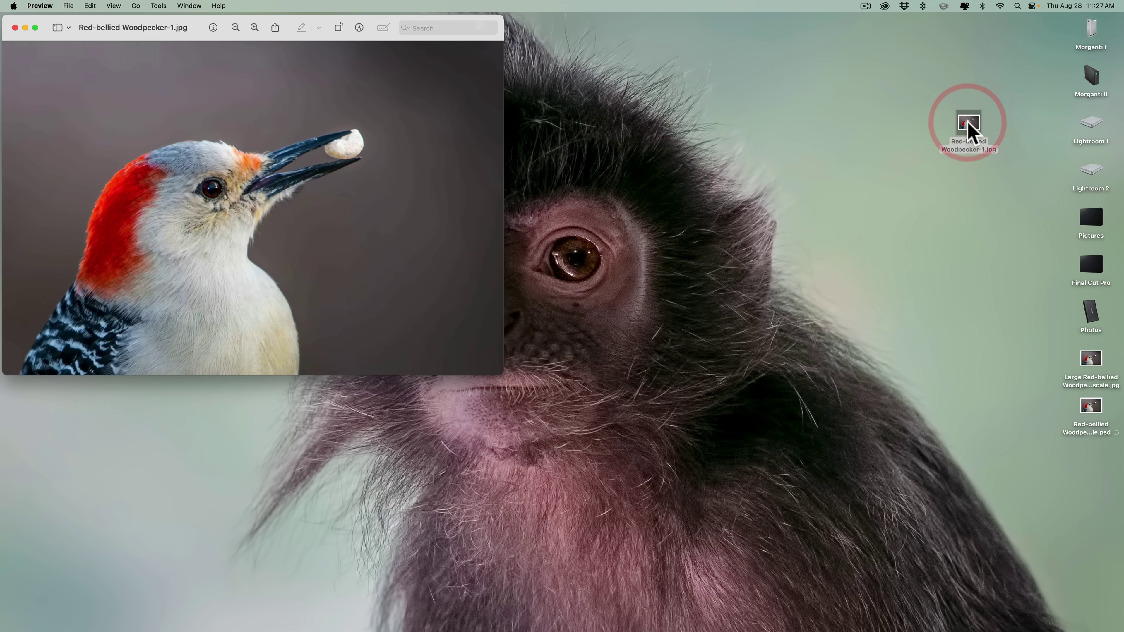
{"action": "left_click", "coordinate": [1089, 361]}
{"action": "left_click_drag", "start_coordinate": [1088, 360], "coordinate": [724, 221]}
Step: Open the Large 4x upscale JPG in Preview and move its window beside the original
{"action": "left_click_drag", "start_coordinate": [1095, 417], "coordinate": [908, 284]}
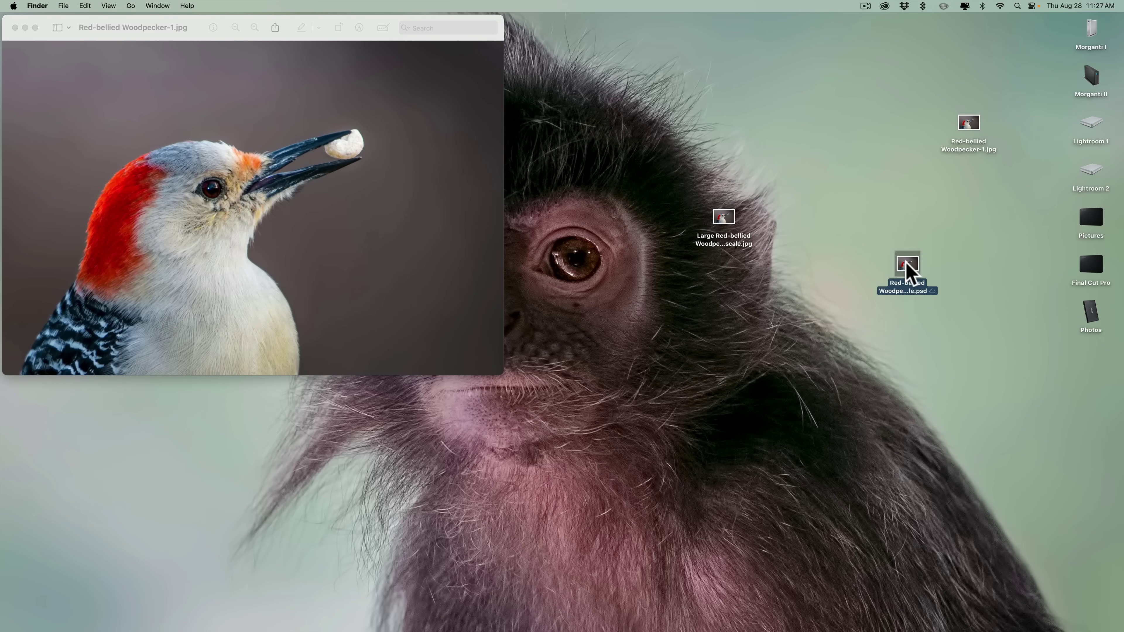
{"action": "left_click_drag", "start_coordinate": [906, 268], "coordinate": [967, 313]}
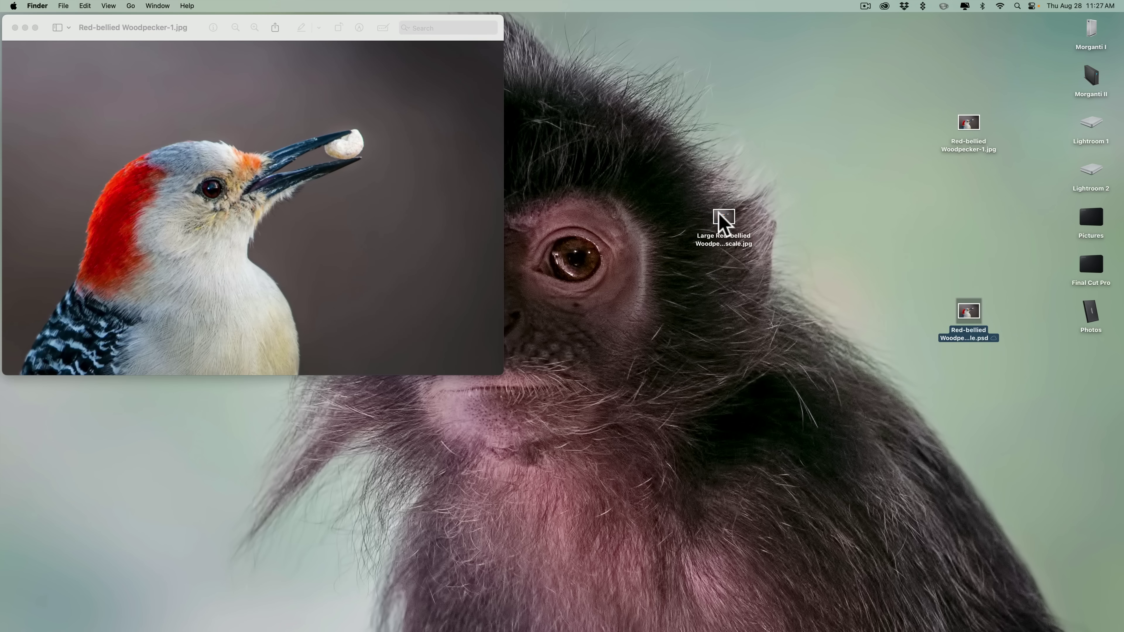
{"action": "double_click", "coordinate": [723, 222]}
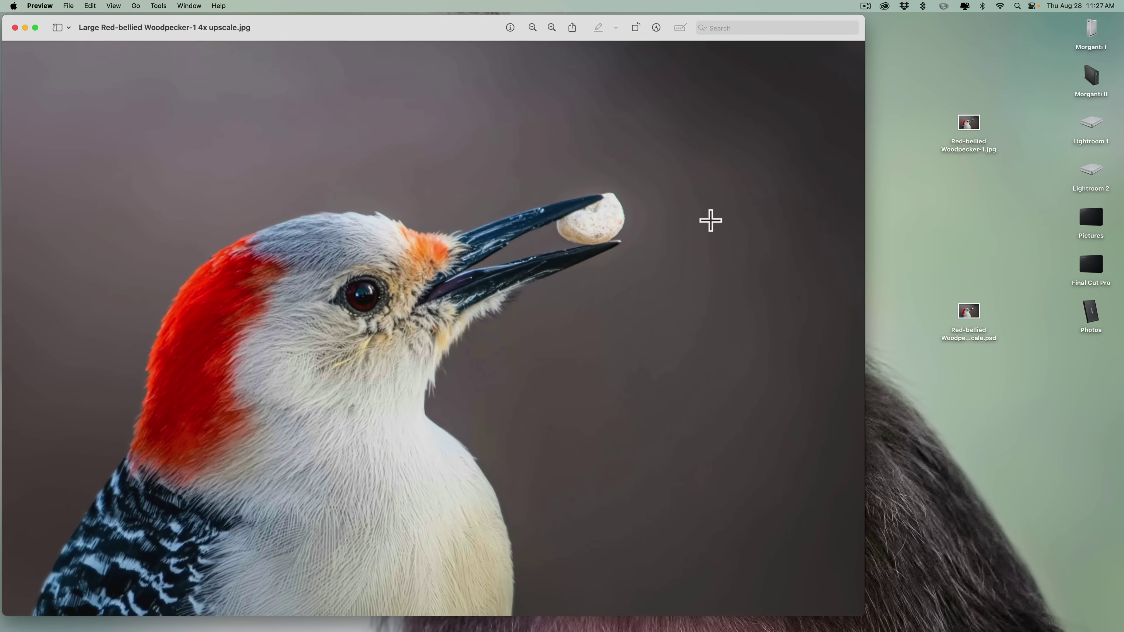
{"action": "left_click_drag", "start_coordinate": [270, 45], "coordinate": [396, 49]}
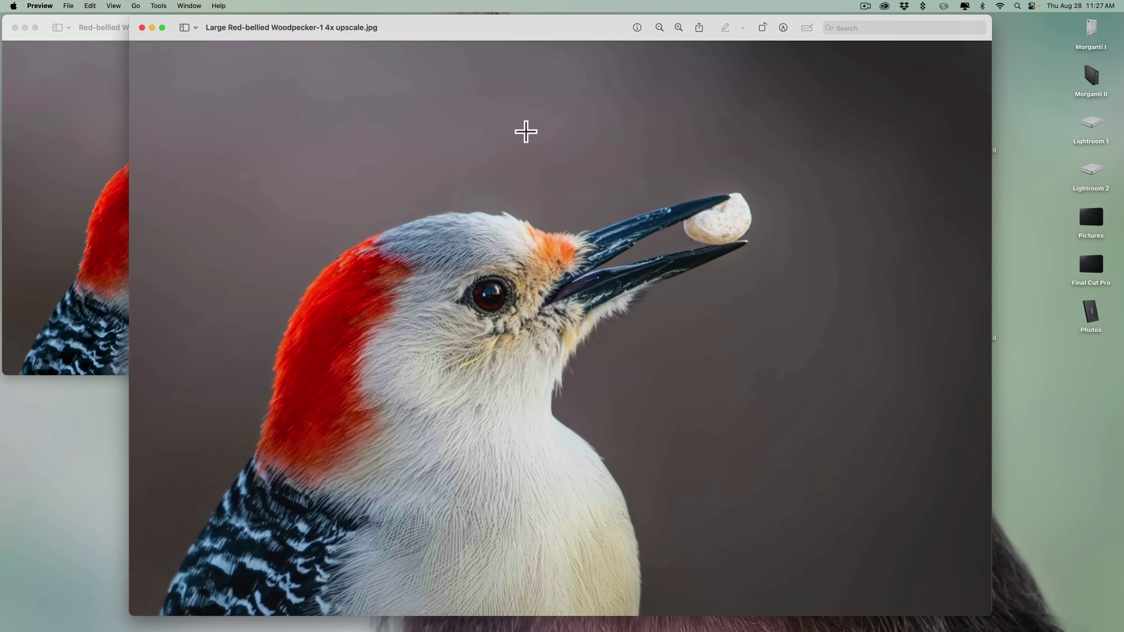